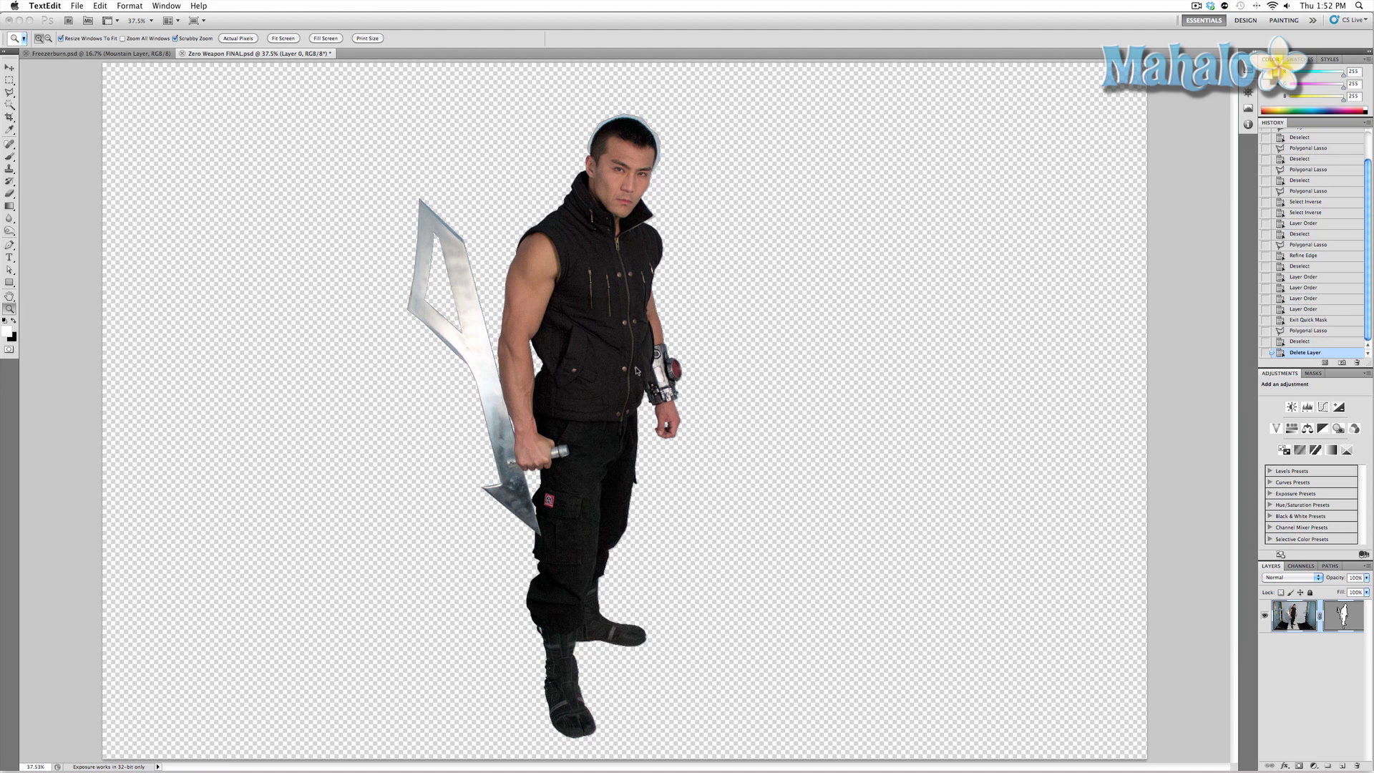
# Step: Duplicate Layer 0 as "Pixel Hair Mask", then unlink and delete the duplicate's vector mask
pyautogui.click(640, 324)
pyautogui.click(622, 170)
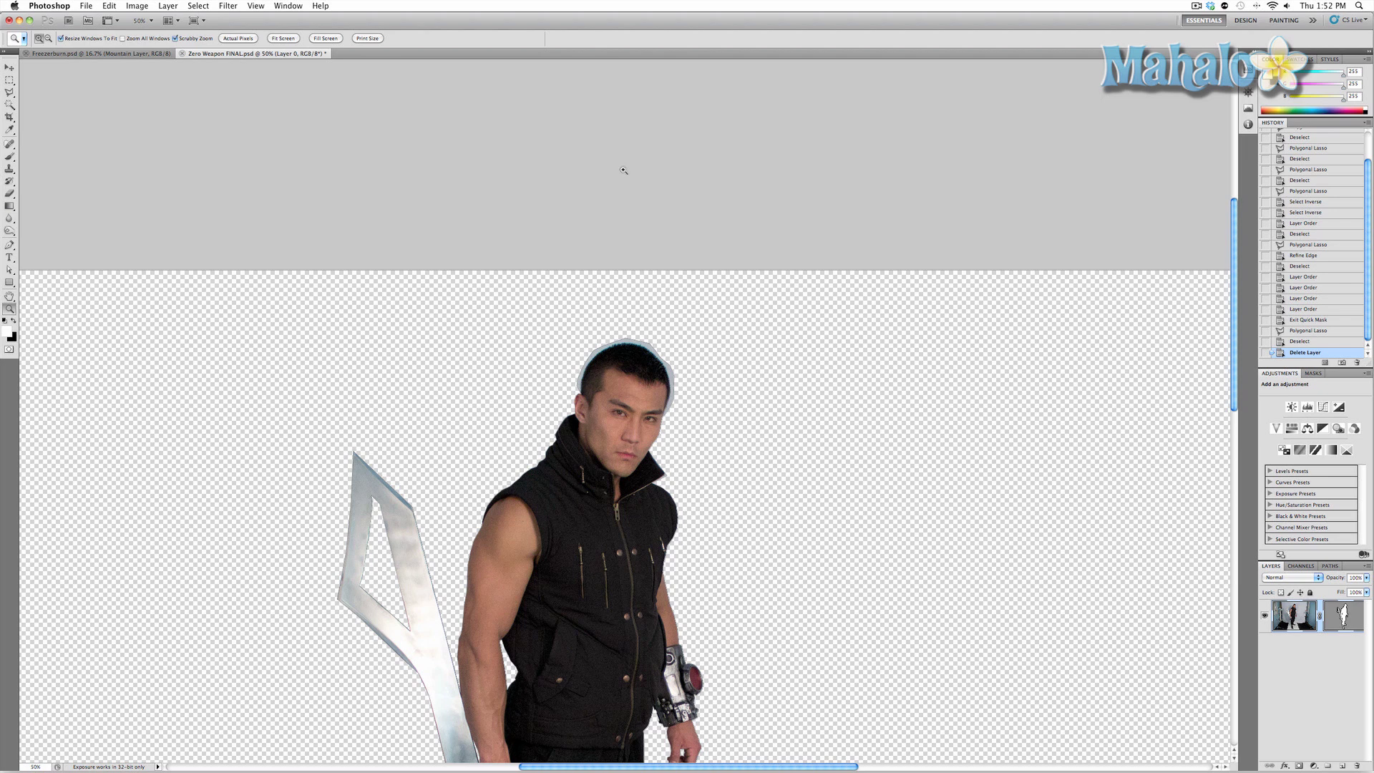
pyautogui.click(602, 389)
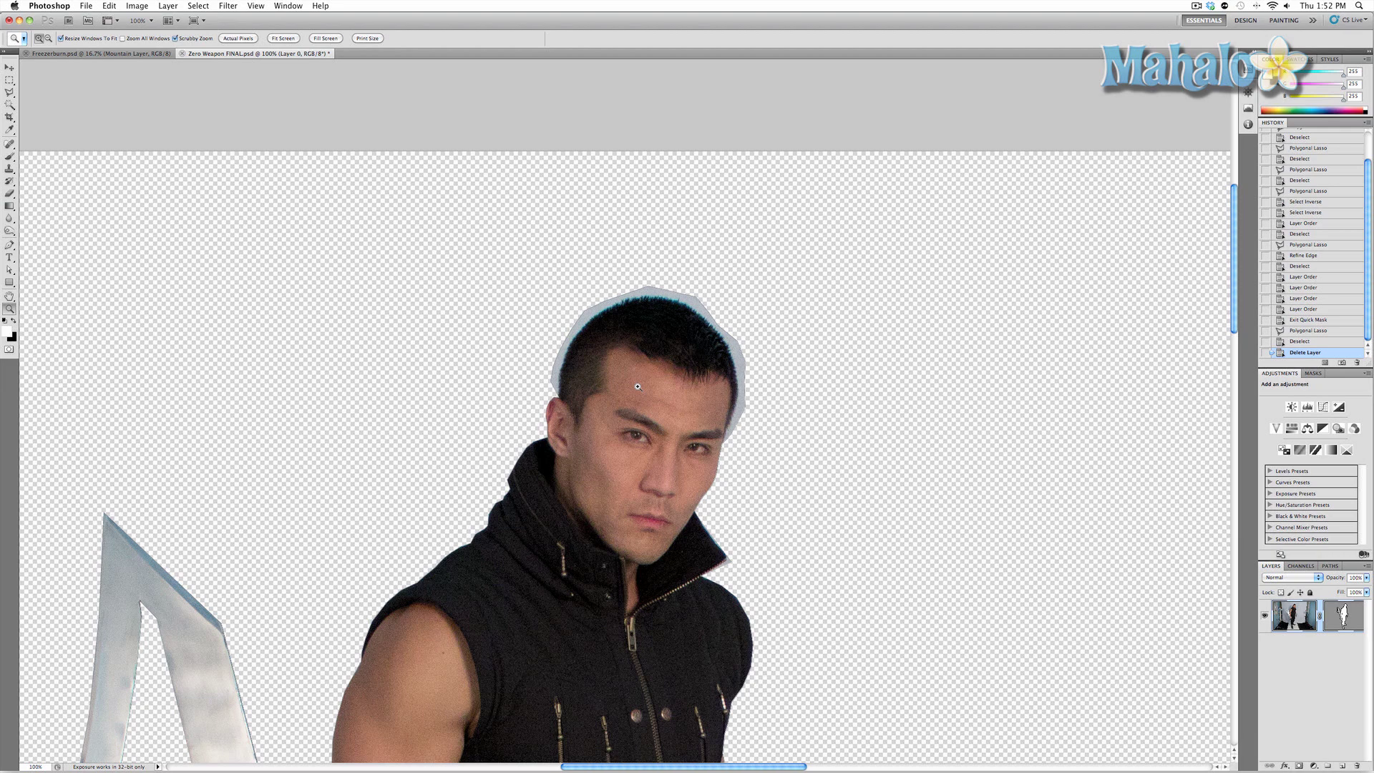
pyautogui.click(282, 39)
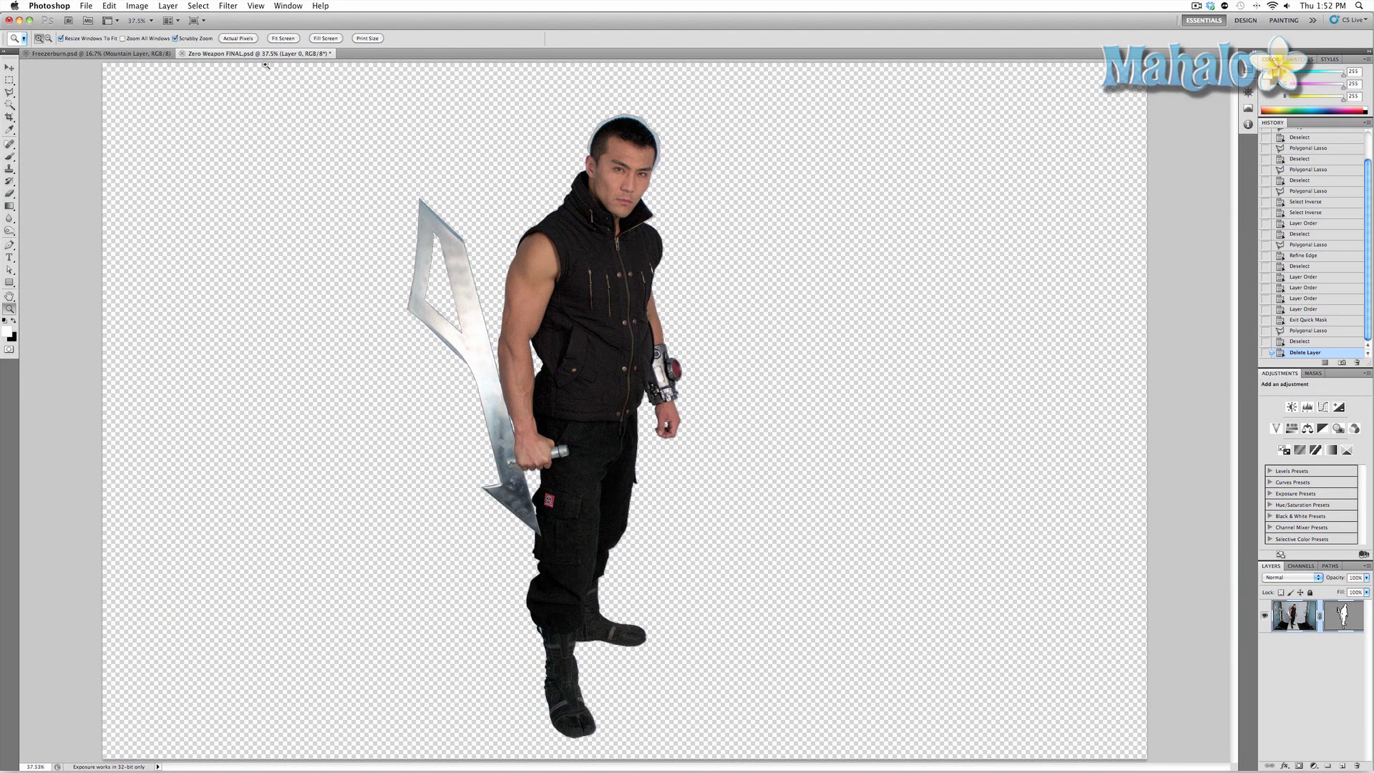
pyautogui.click(169, 6)
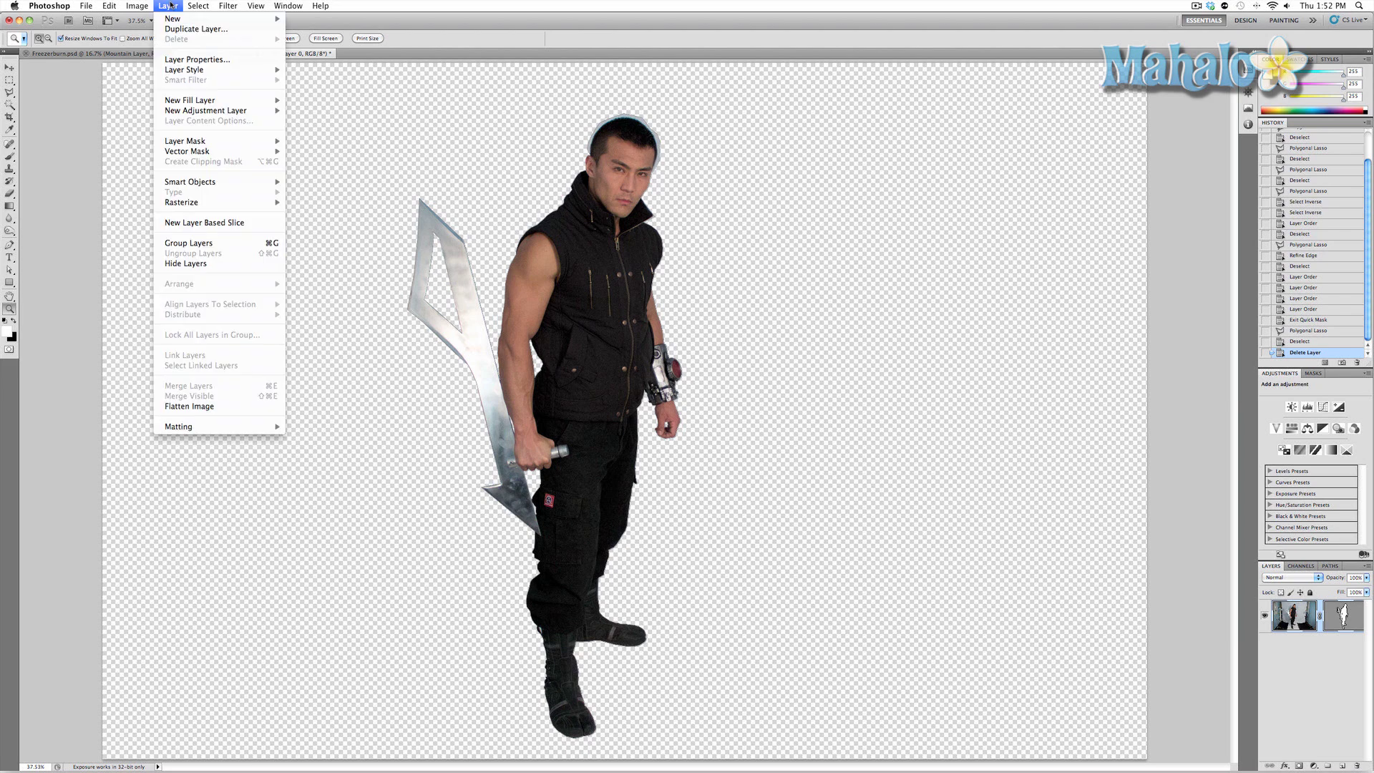
pyautogui.click(186, 30)
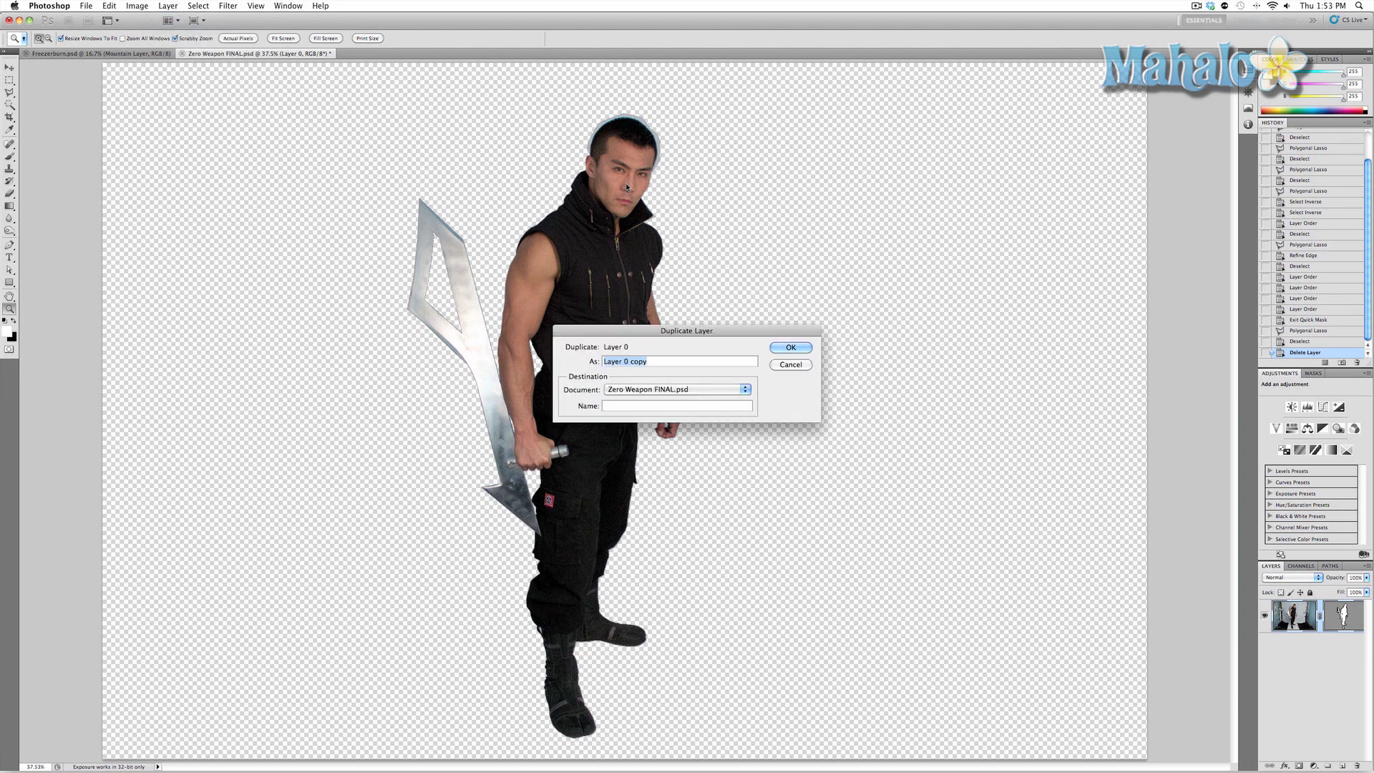
pyautogui.write('Pixel Hair Mask')
pyautogui.press('Return')
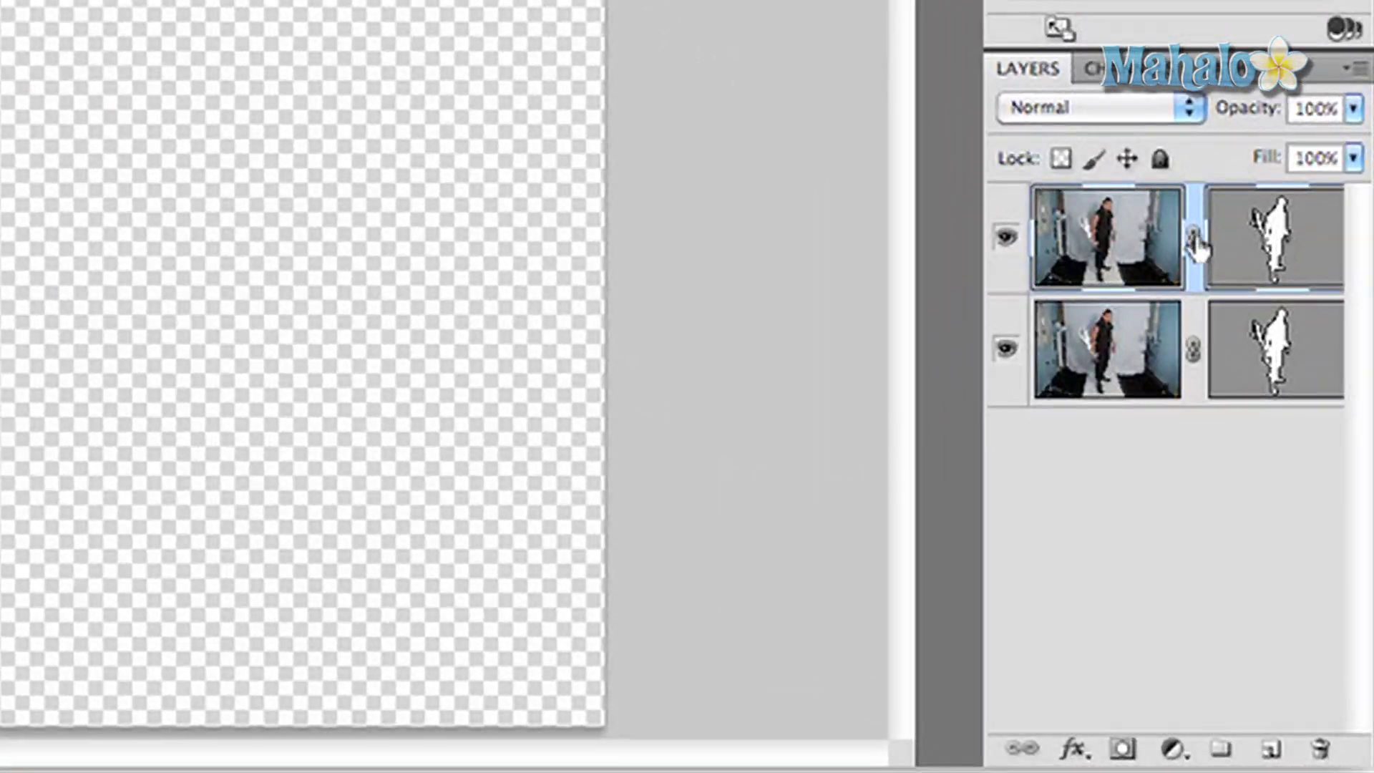
pyautogui.click(1319, 616)
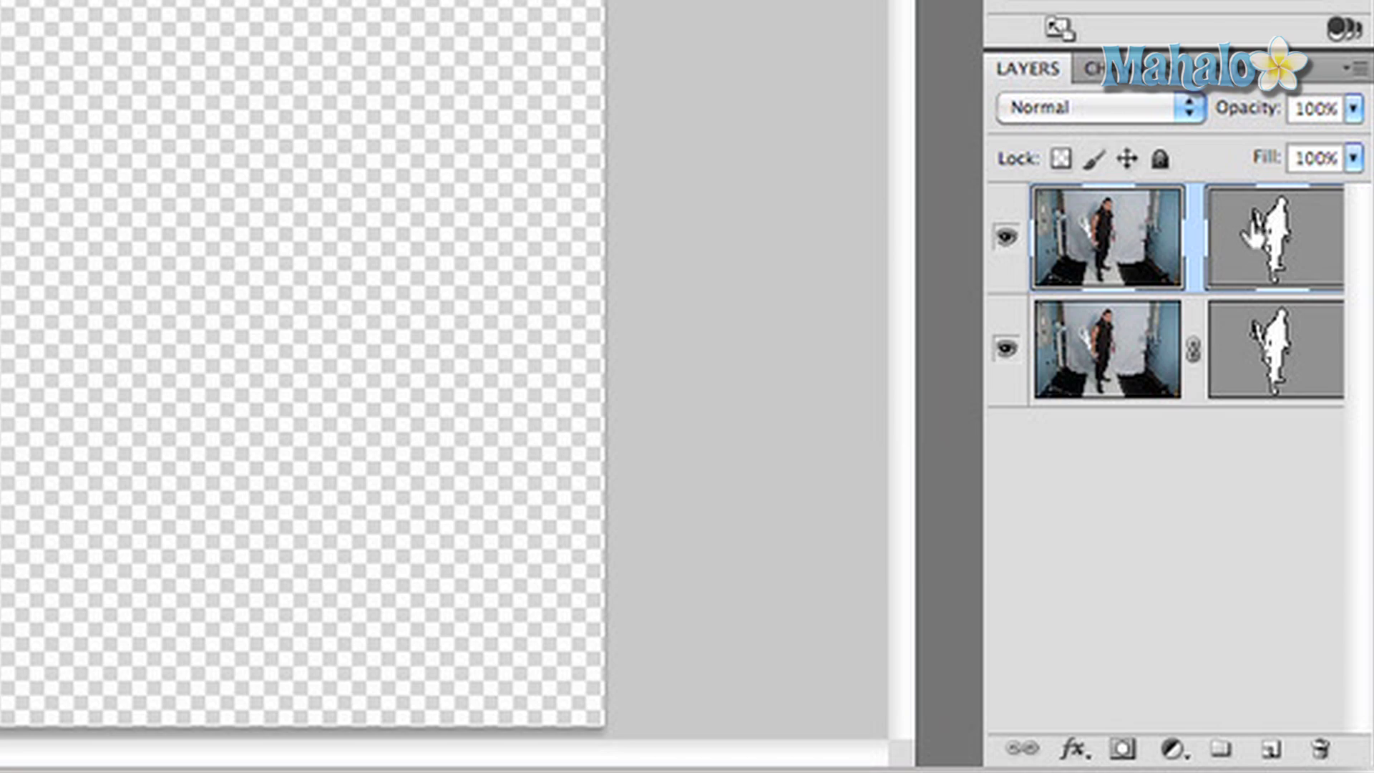
pyautogui.moveTo(1251, 239); pyautogui.dragTo(1320, 750)
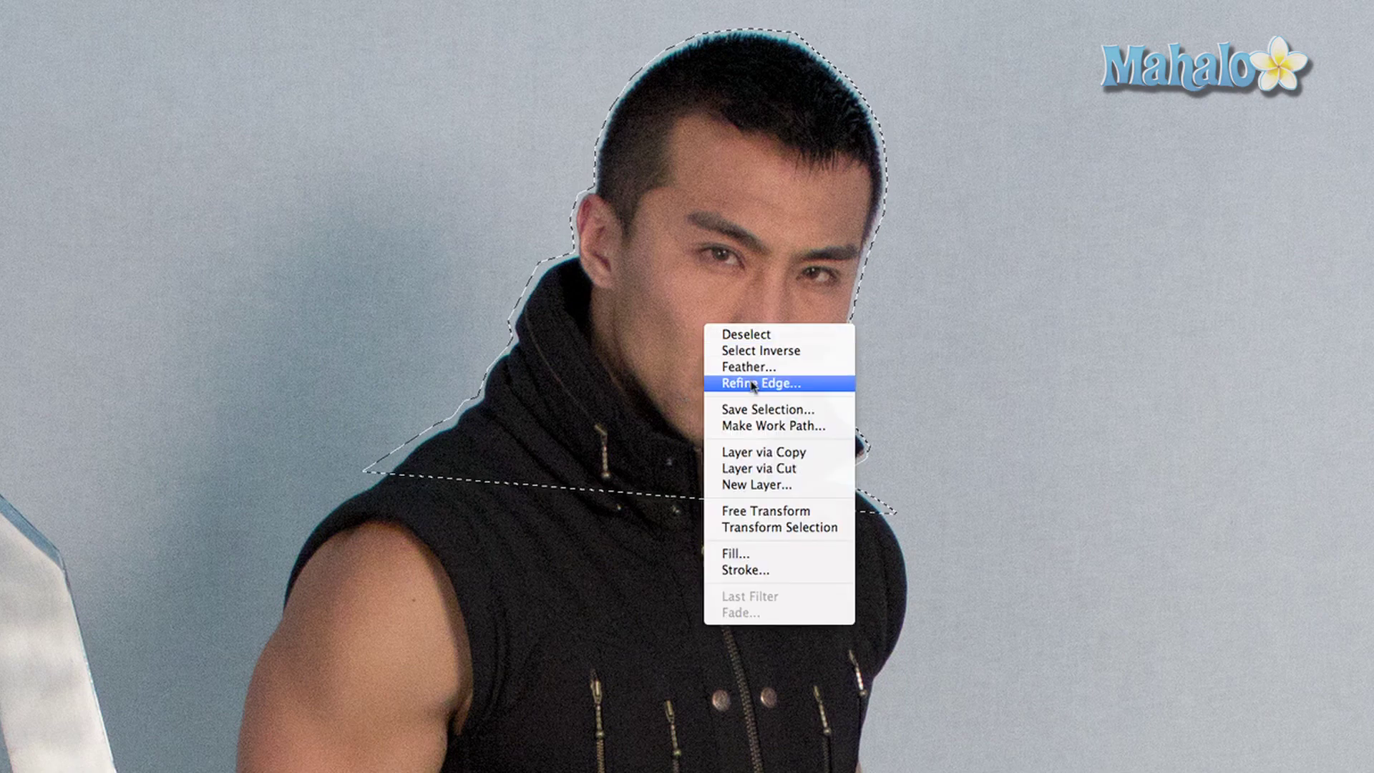
# Step: Open Refine Edge on the head selection and paint the refinement radius along the hair from the crown to the temple
pyautogui.click(753, 384)
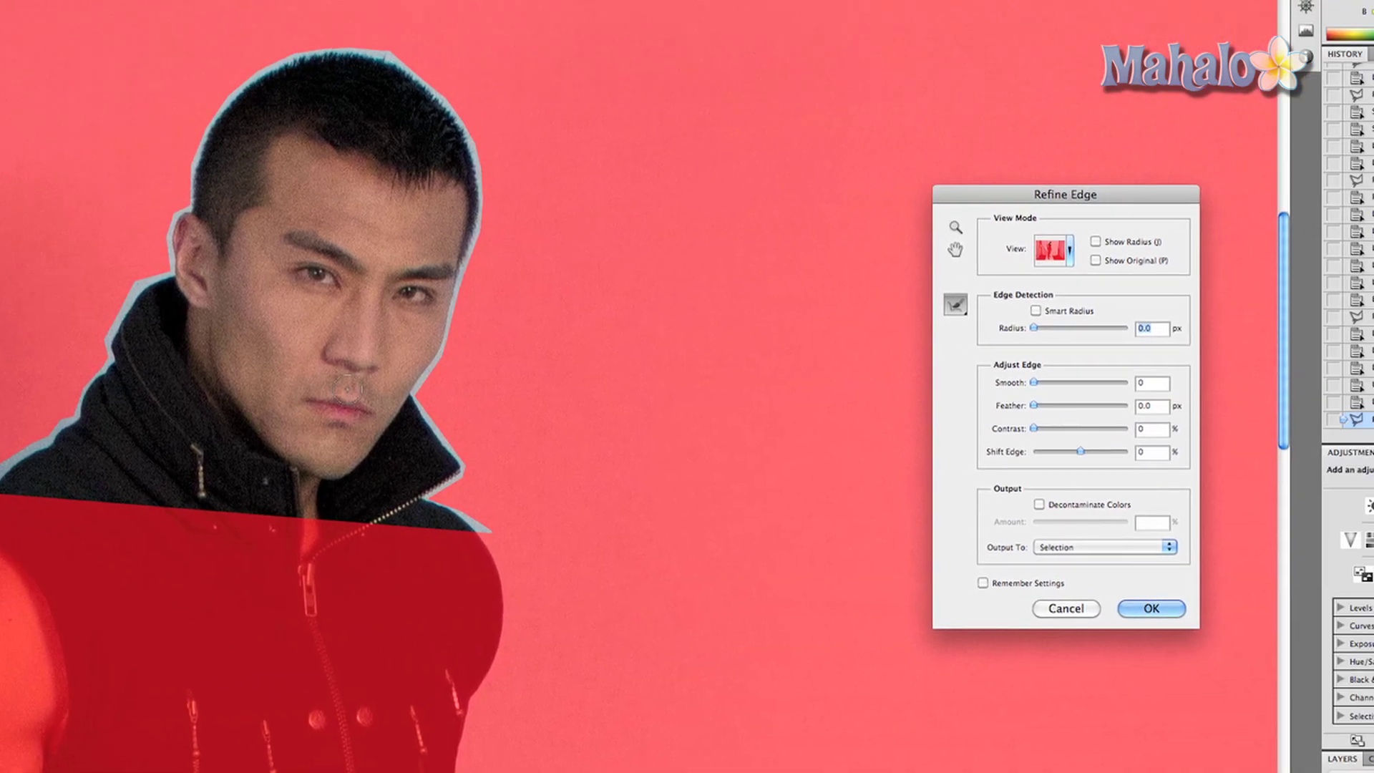
pyautogui.moveTo(228, 104)
pyautogui.mouseDown()
pyautogui.moveTo(302, 55)
pyautogui.moveTo(369, 74)
pyautogui.moveTo(311, 55)
pyautogui.moveTo(346, 56)
pyautogui.moveTo(406, 102)
pyautogui.moveTo(441, 185)
pyautogui.mouseUp()
pyautogui.scroll(1, 439, 187)
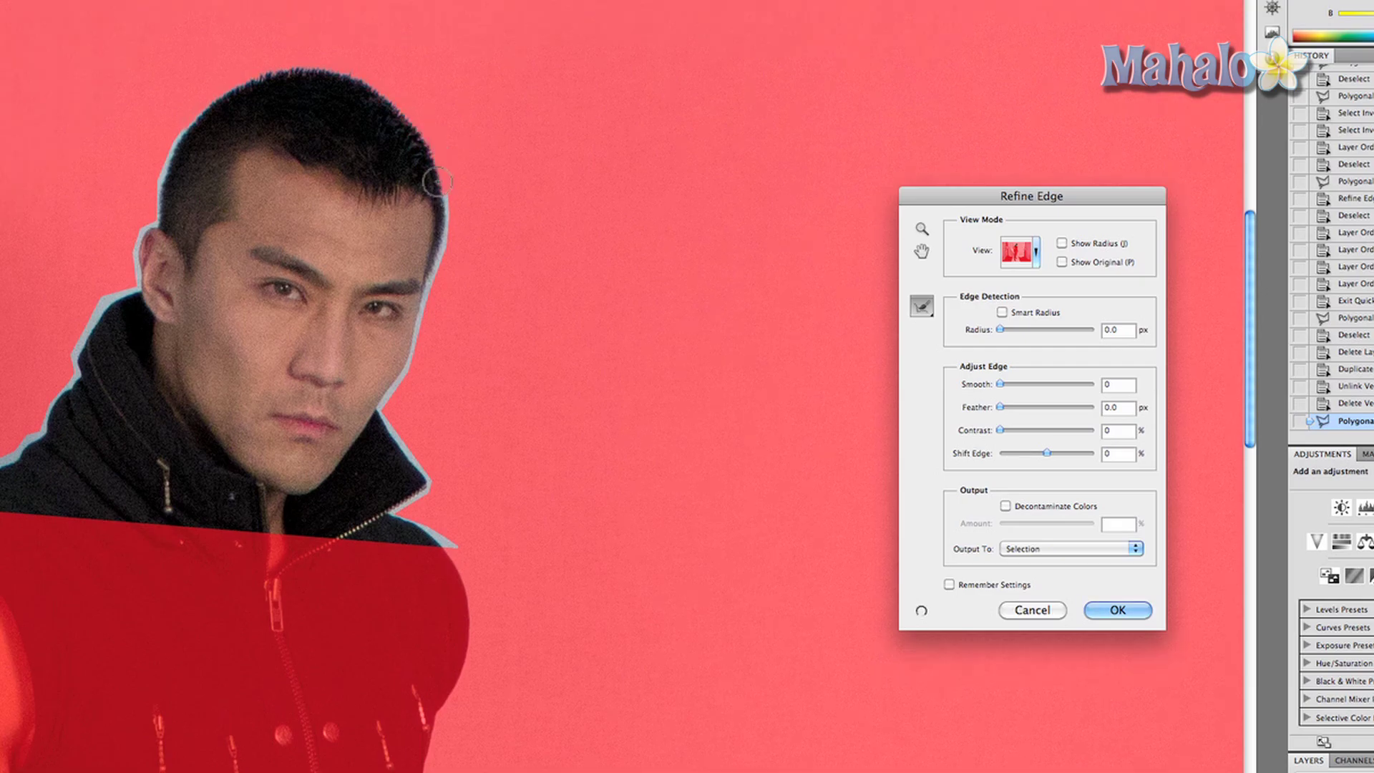
pyautogui.moveTo(440, 203); pyautogui.dragTo(443, 250)
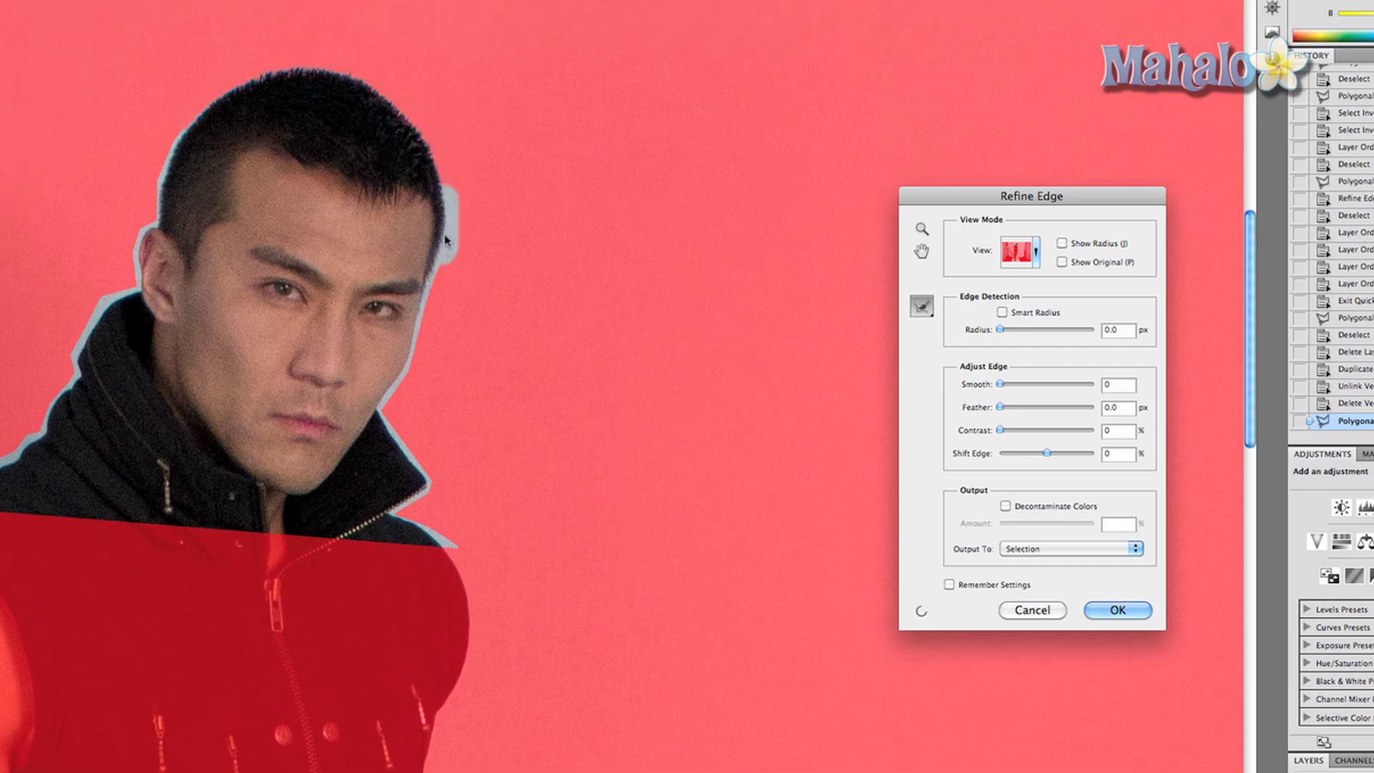
# Step: Enable Smart Radius and paint the refinement along the cheek, jaw, zippered collar tip and adjoining shoulder edge
pyautogui.scroll(1, 761, 330)
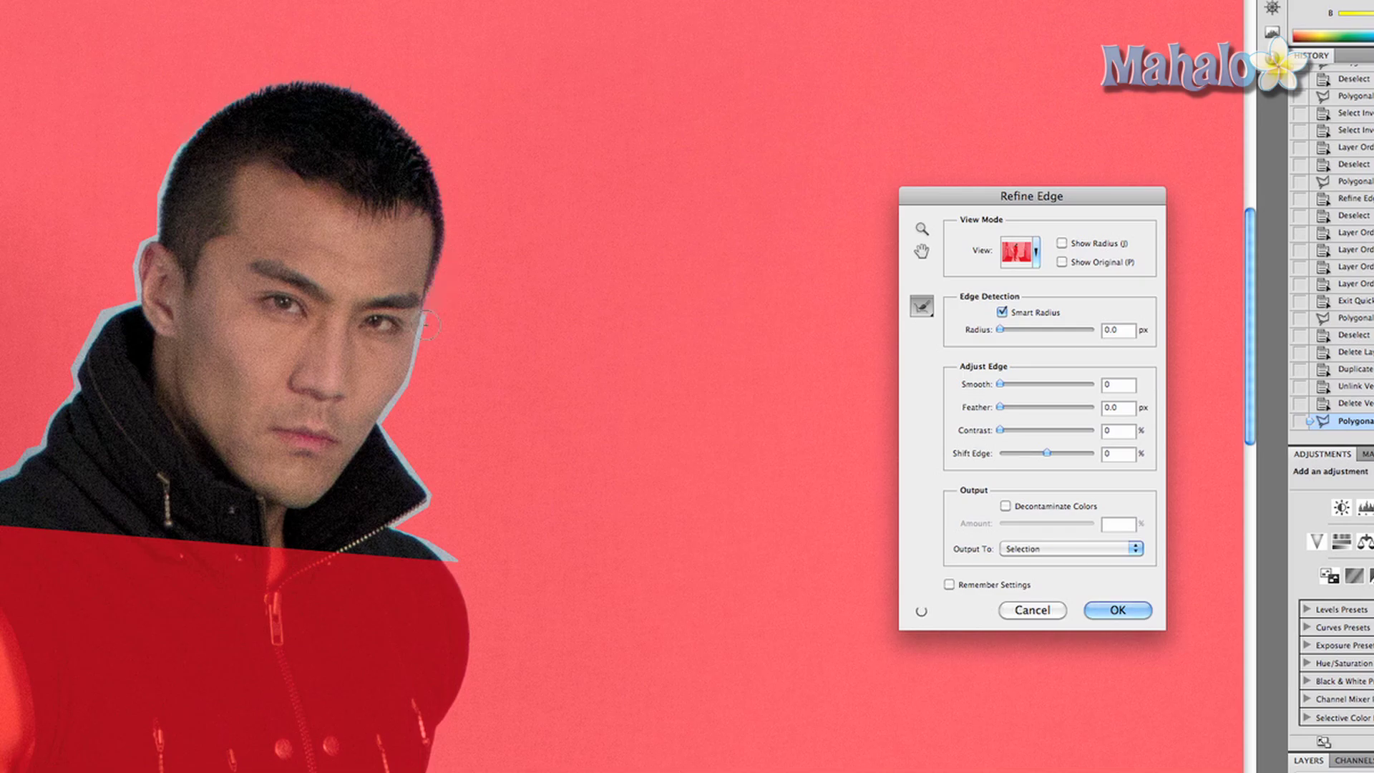
pyautogui.moveTo(428, 317)
pyautogui.mouseDown()
pyautogui.moveTo(411, 395)
pyautogui.moveTo(387, 423)
pyautogui.mouseUp()
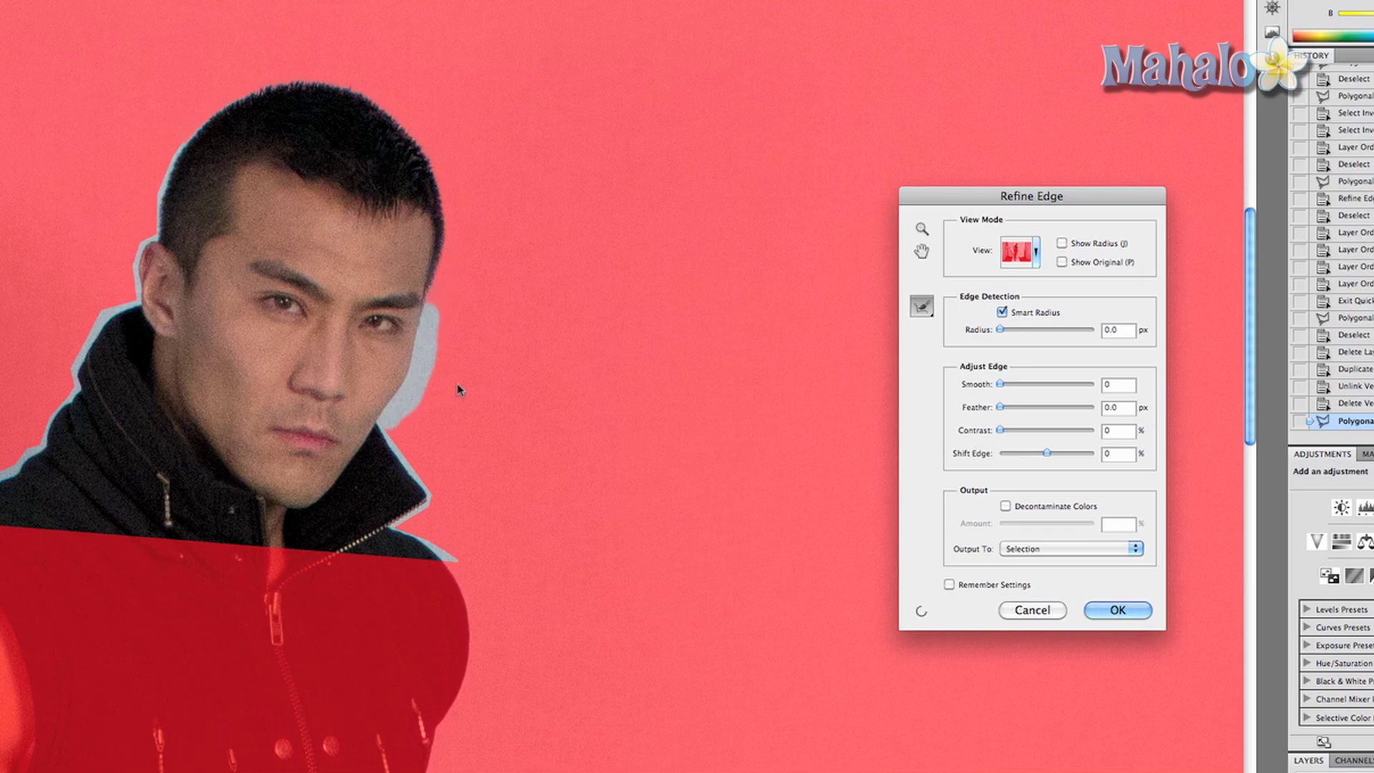
pyautogui.scroll(2, 458, 387)
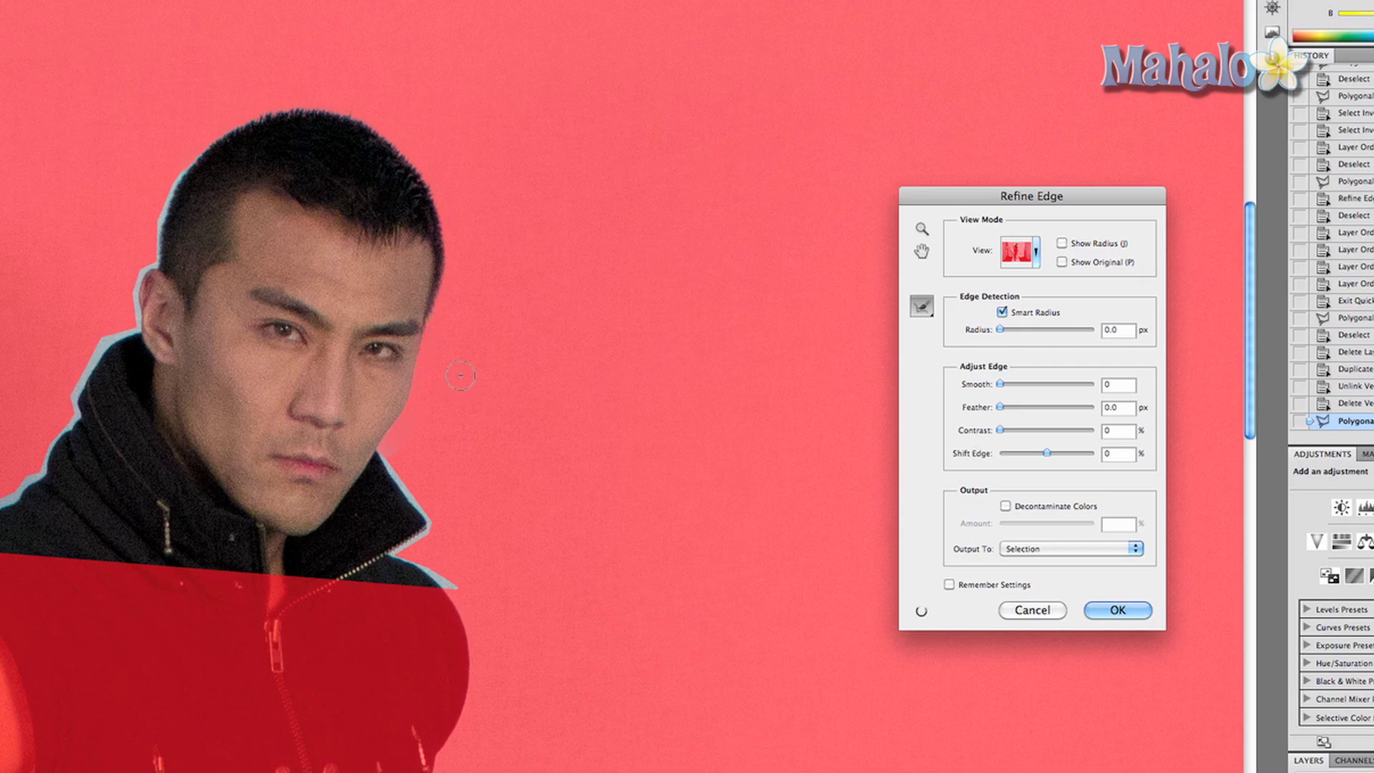
pyautogui.moveTo(378, 429)
pyautogui.mouseDown()
pyautogui.moveTo(377, 454)
pyautogui.moveTo(435, 518)
pyautogui.mouseUp()
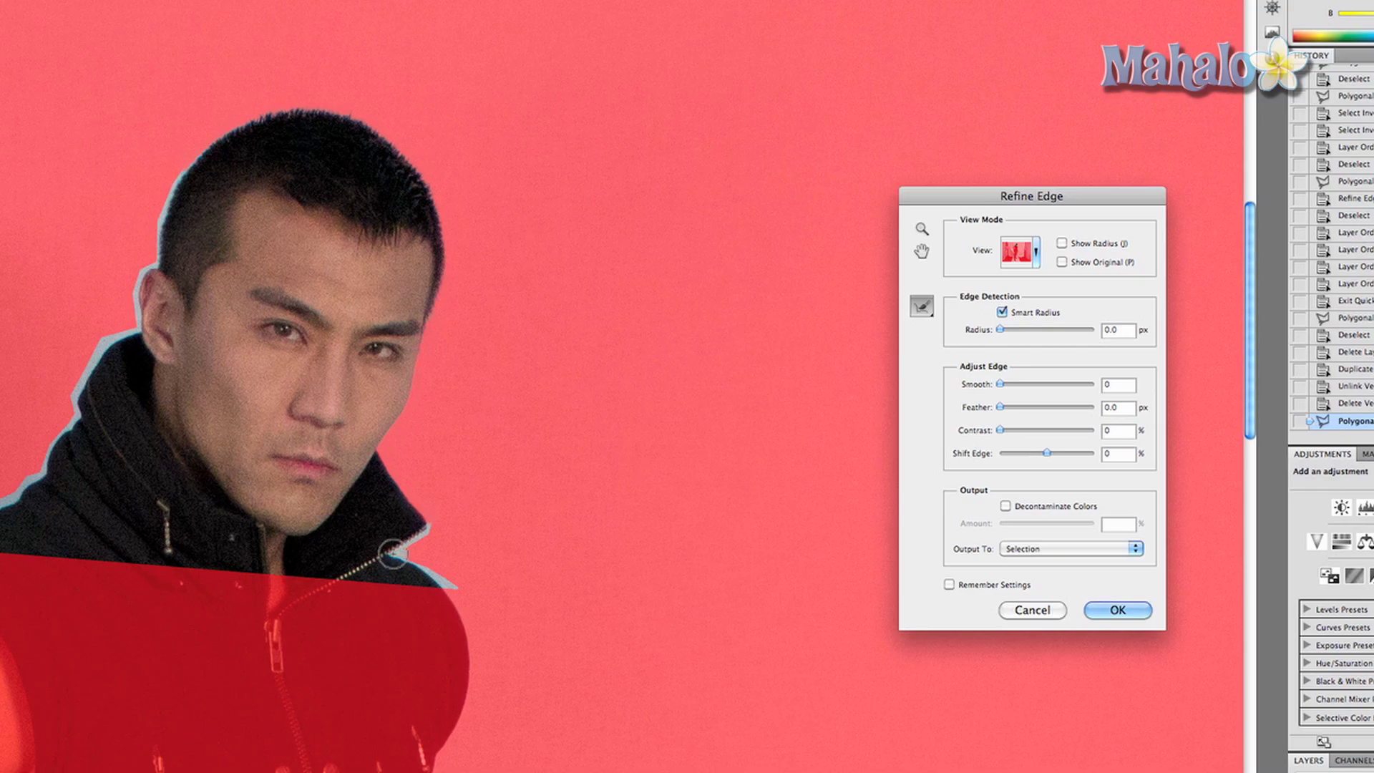
pyautogui.moveTo(393, 555); pyautogui.dragTo(438, 521)
pyautogui.moveTo(455, 591); pyautogui.dragTo(421, 561)
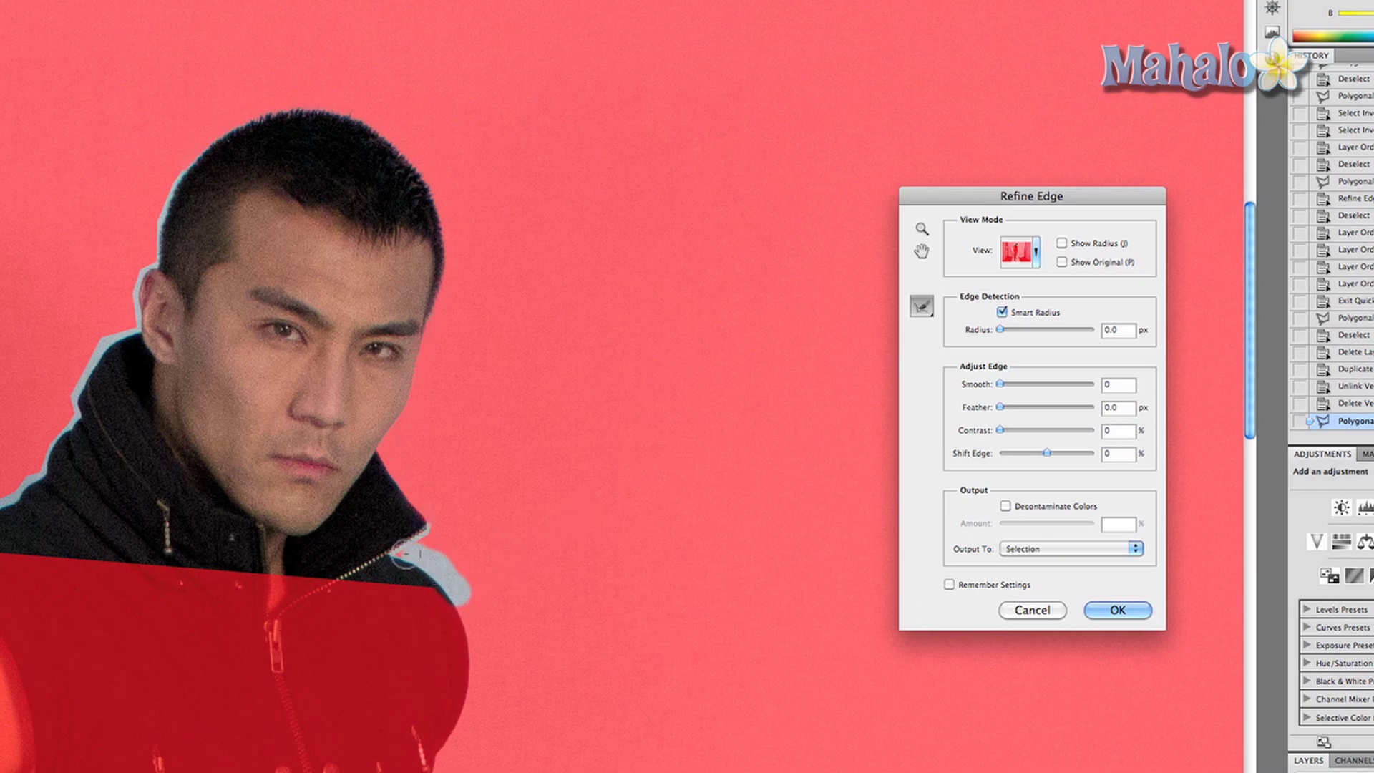
# Step: Erase the refinements around the zippered collar tip and adjoining shoulder with the Erase Refinements Tool
pyautogui.scroll(2, 505, 566)
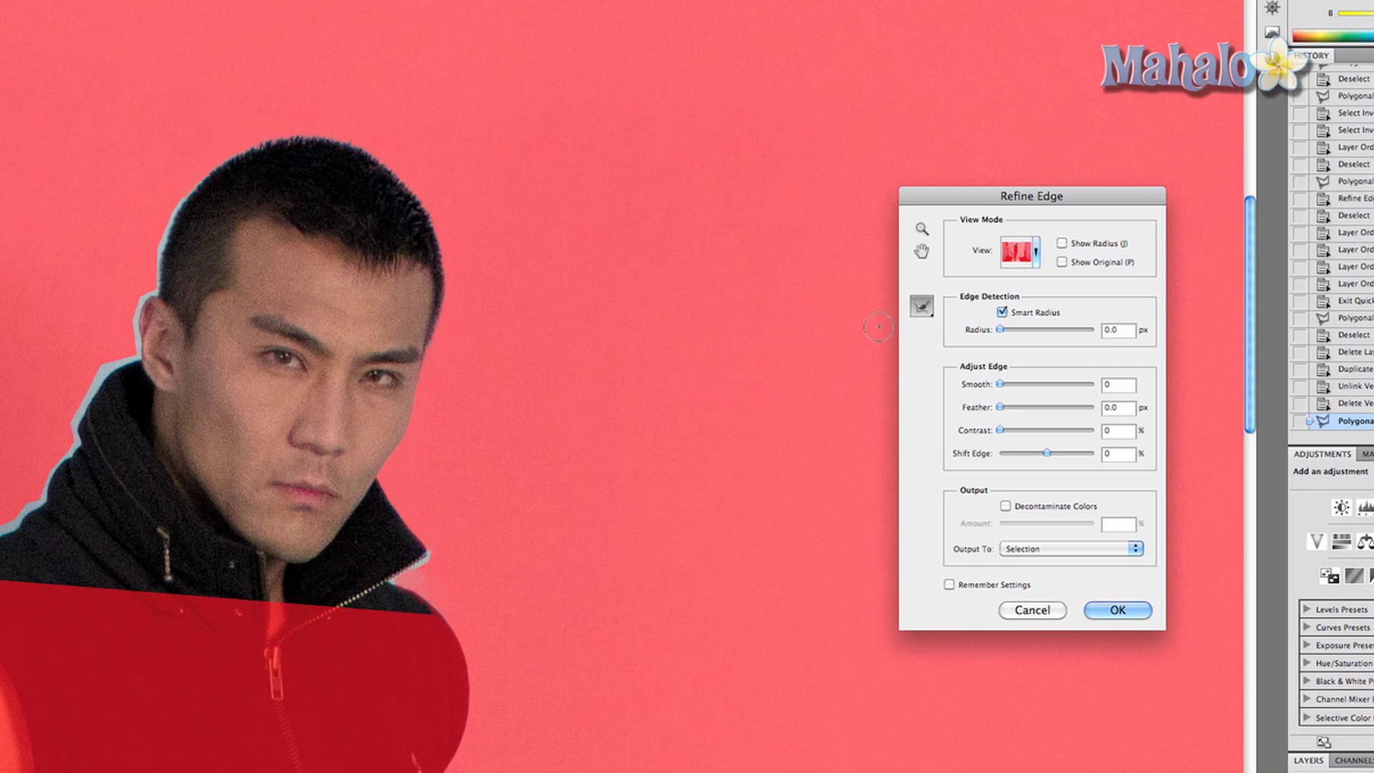
pyautogui.click(921, 308)
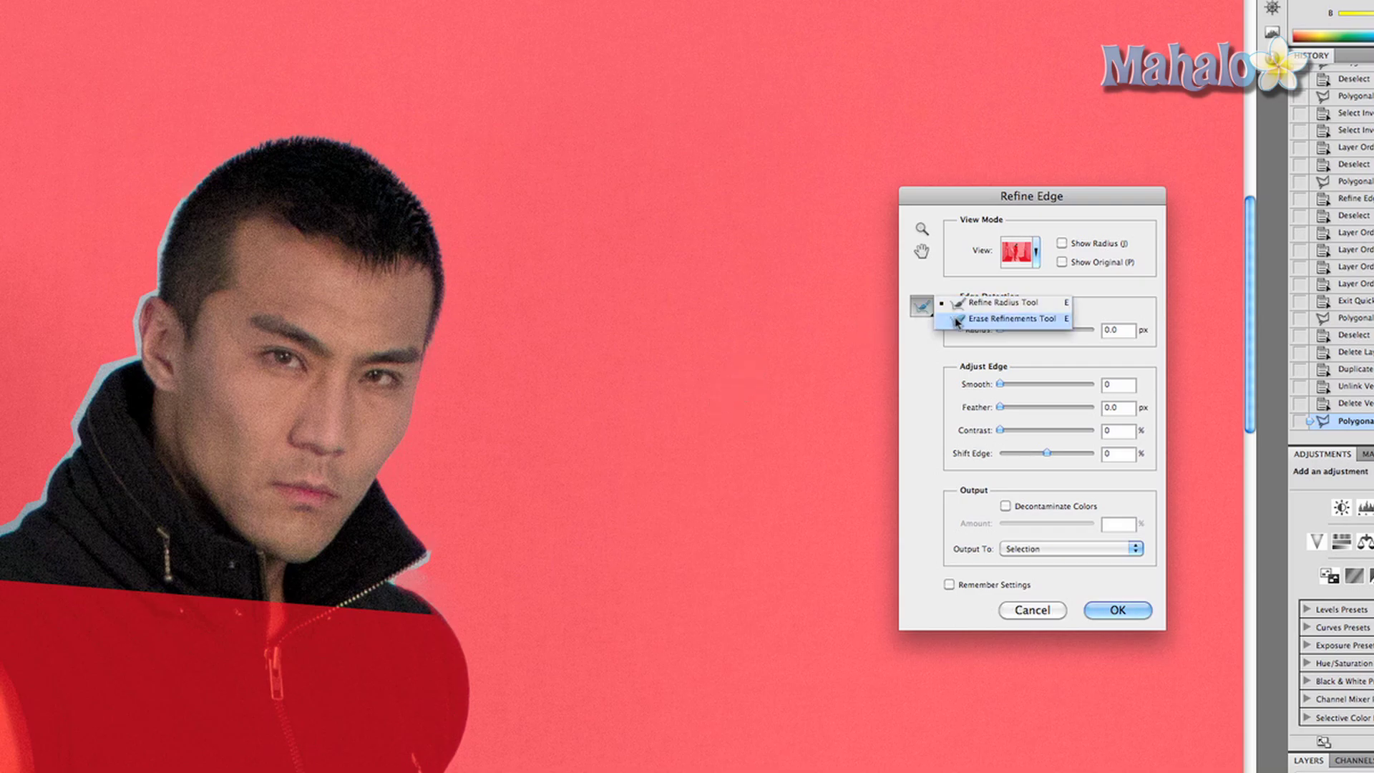
pyautogui.click(956, 323)
pyautogui.click(923, 309)
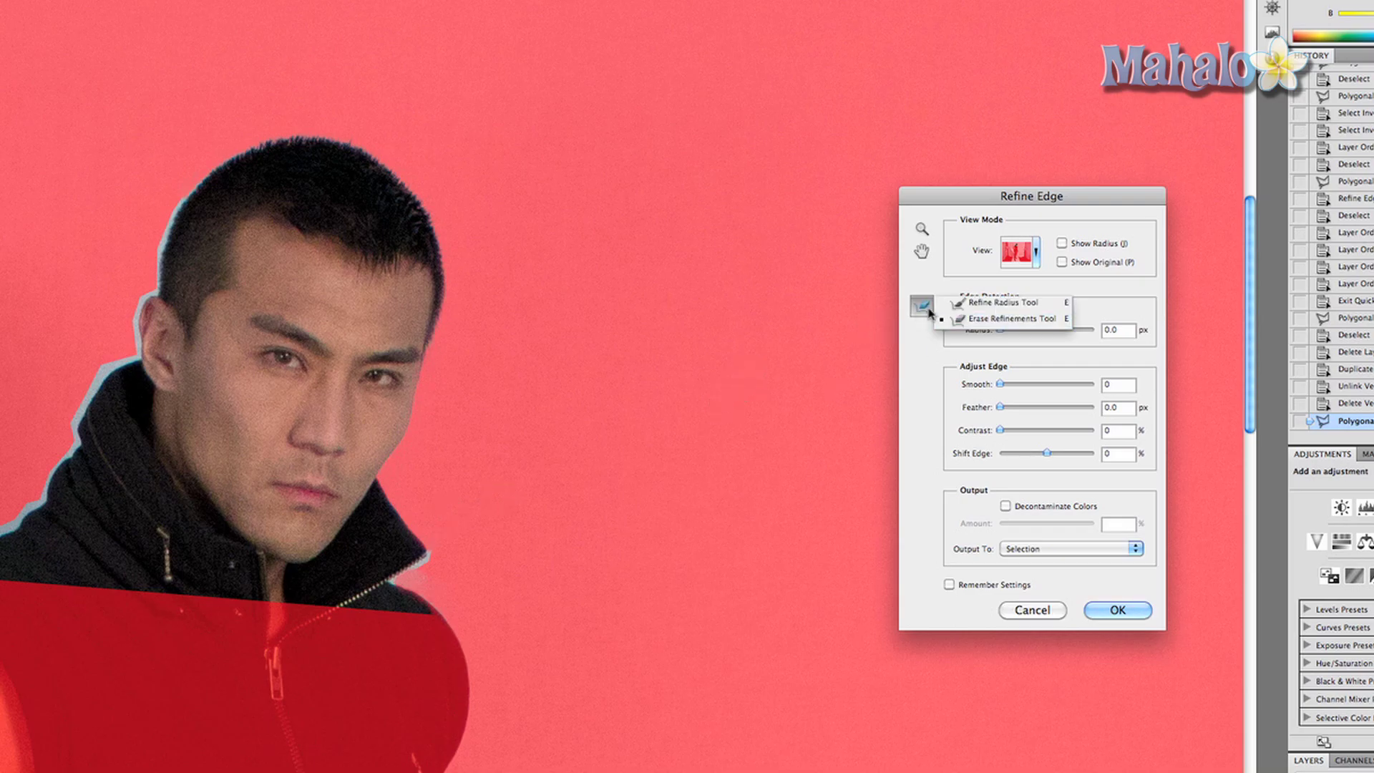
pyautogui.click(951, 322)
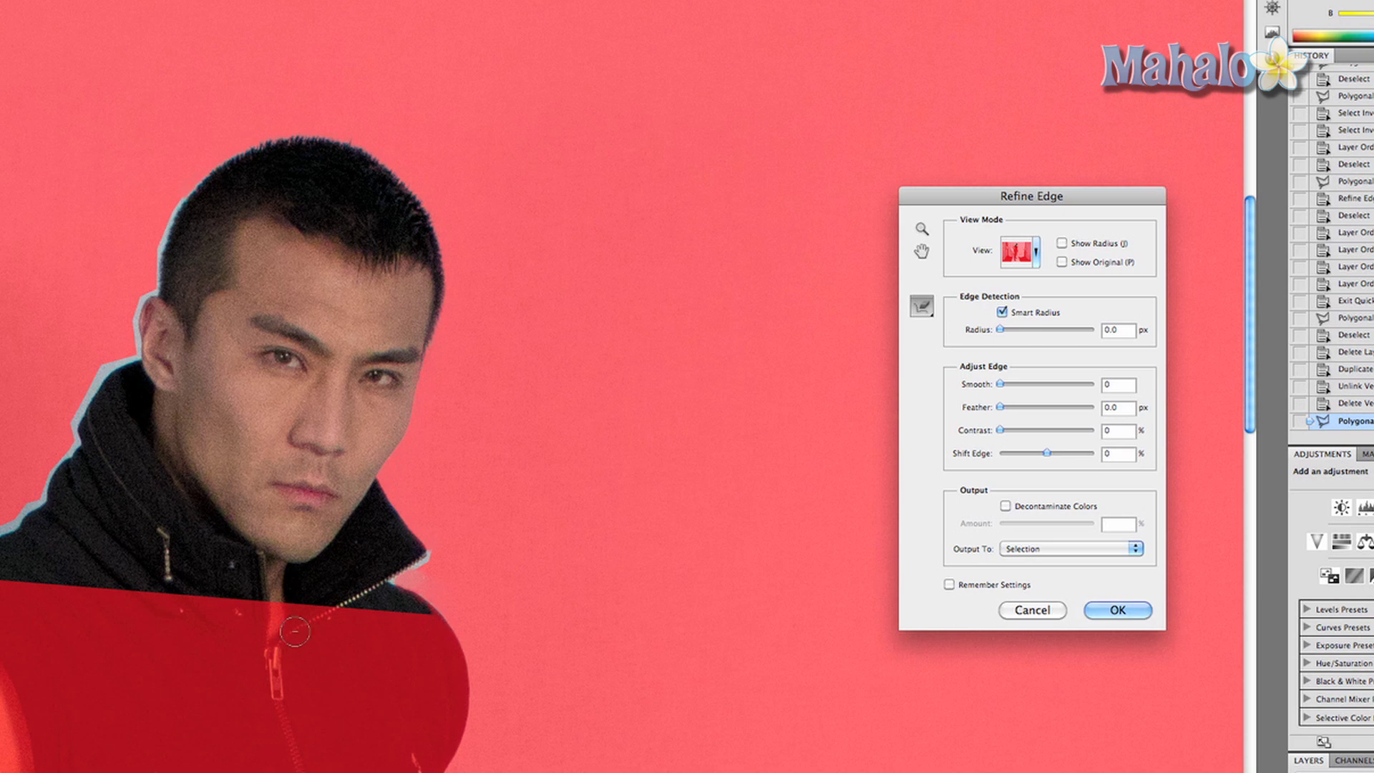
pyautogui.press('z')
pyautogui.click(411, 576)
pyautogui.click(413, 585)
pyautogui.click(413, 585)
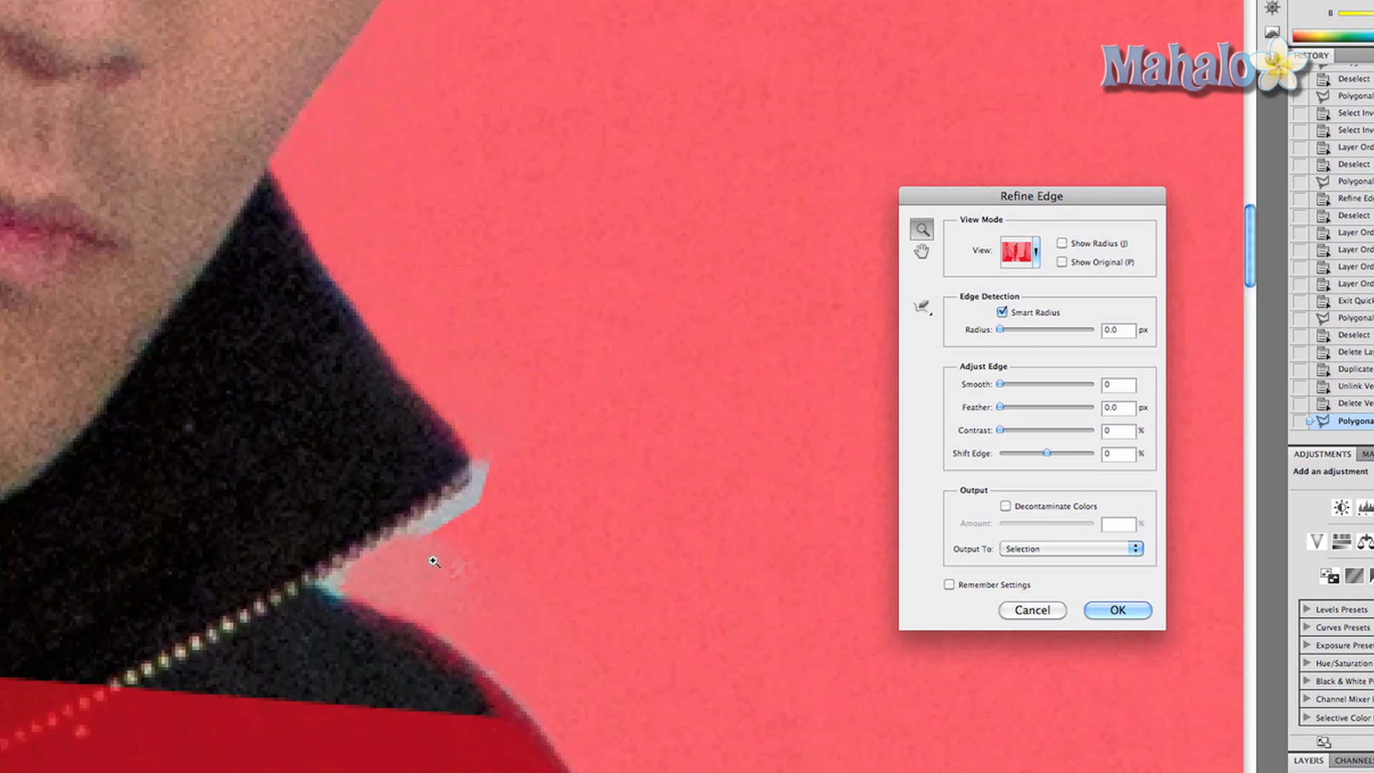
pyautogui.click(922, 305)
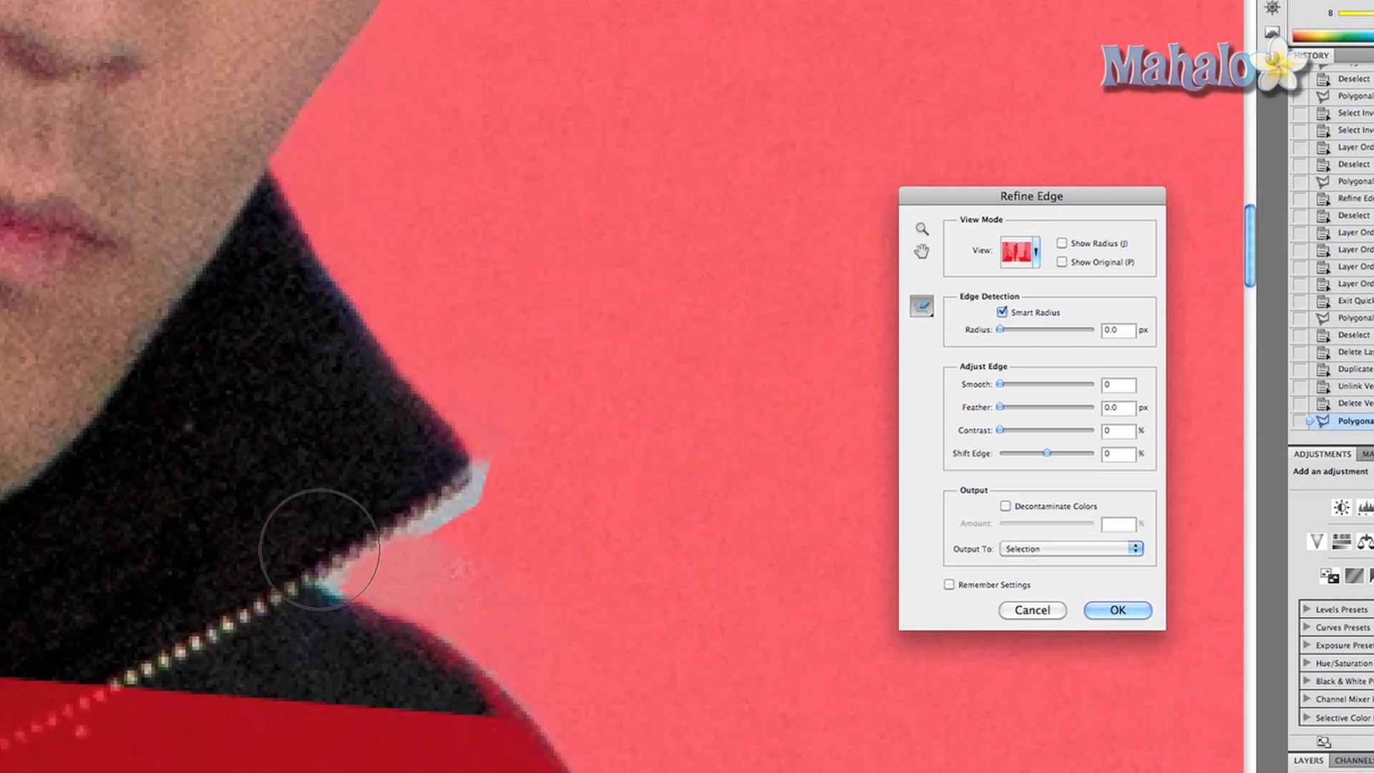
pyautogui.moveTo(346, 567)
pyautogui.mouseDown()
pyautogui.moveTo(429, 552)
pyautogui.moveTo(481, 491)
pyautogui.mouseUp()
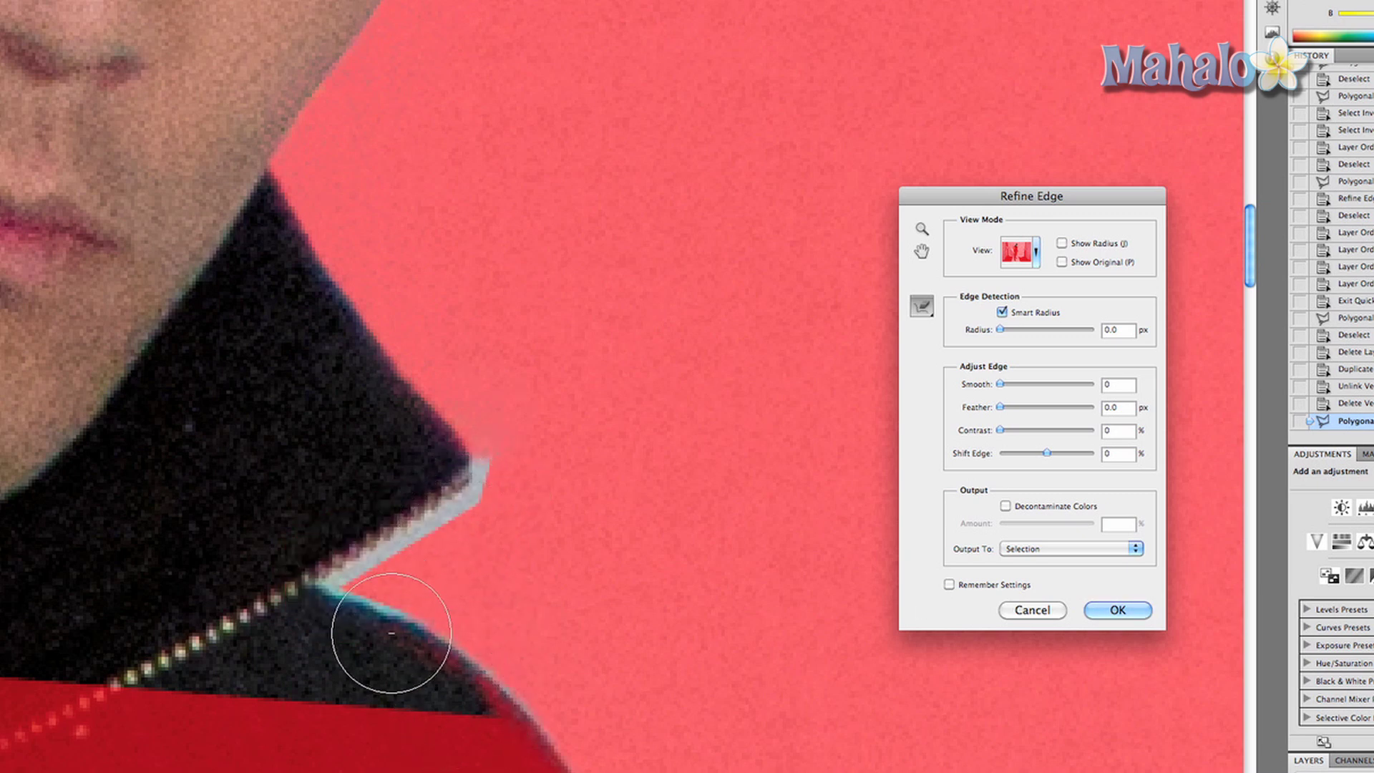
pyautogui.moveTo(389, 643)
pyautogui.mouseDown()
pyautogui.moveTo(483, 647)
pyautogui.moveTo(509, 671)
pyautogui.mouseUp()
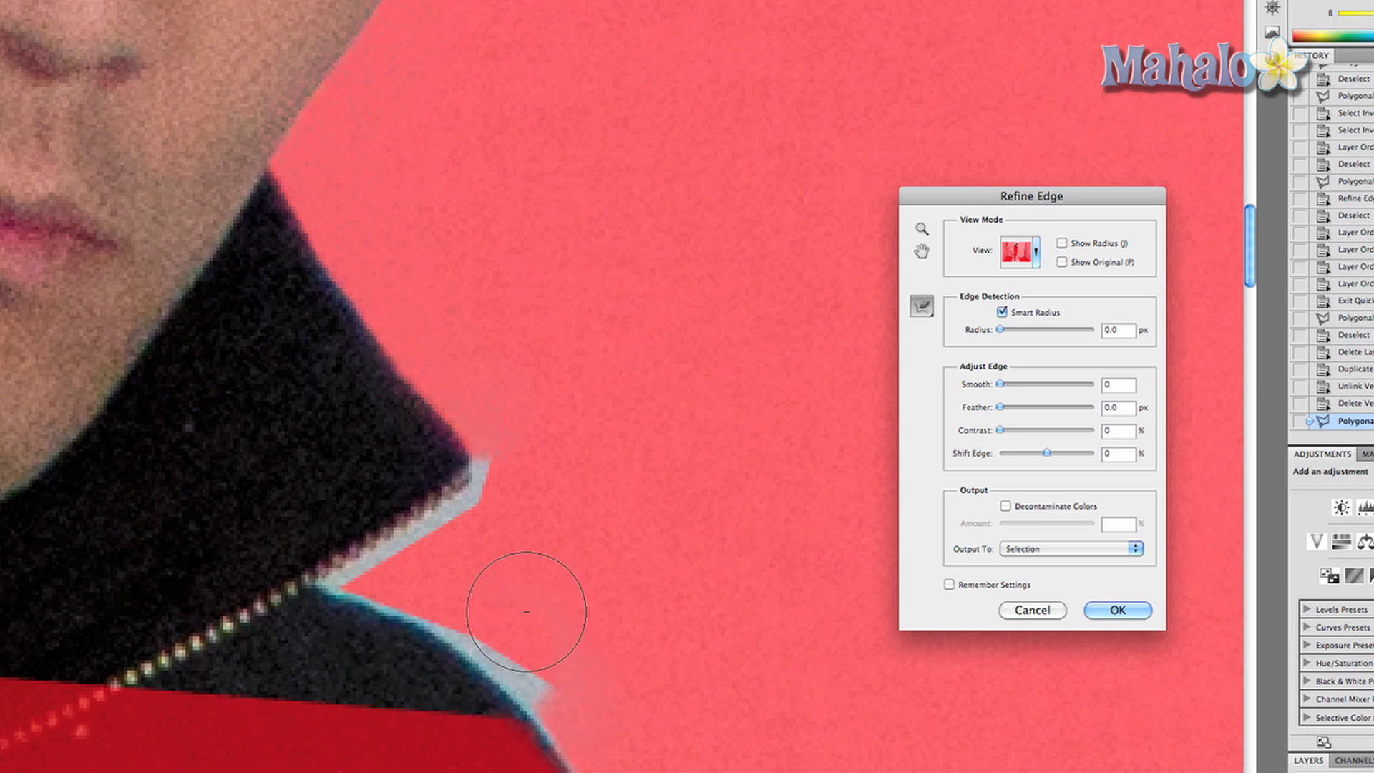
# Step: Repaint the collar's zipper edge and the adjoining shoulder using the Refine Radius Tool with a smaller brush
pyautogui.press('[')
pyautogui.press('[')
pyautogui.press('[')
pyautogui.press('[')
pyautogui.moveTo(922, 308); pyautogui.dragTo(946, 319)
pyautogui.moveTo(488, 459)
pyautogui.mouseDown()
pyautogui.moveTo(466, 495)
pyautogui.moveTo(340, 583)
pyautogui.mouseUp()
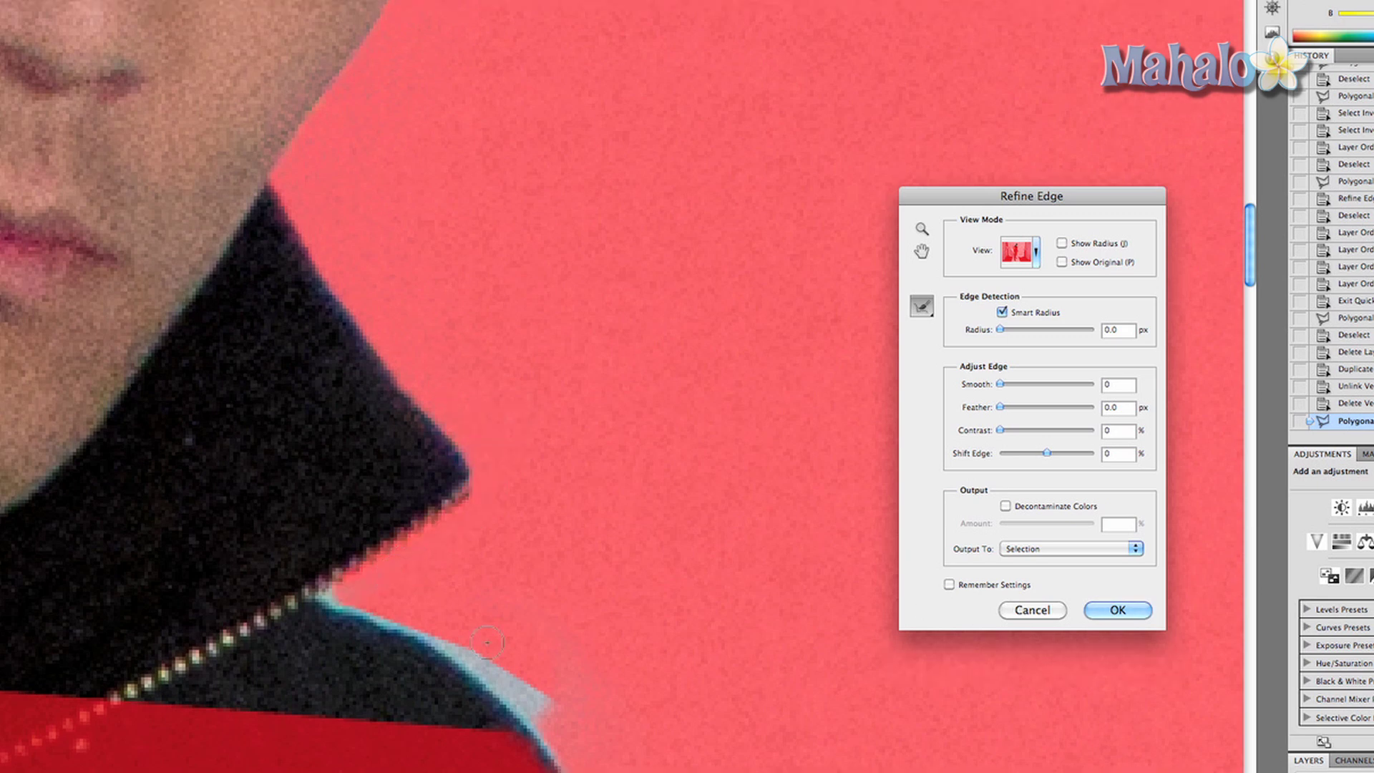
pyautogui.moveTo(486, 642)
pyautogui.mouseDown()
pyautogui.moveTo(544, 719)
pyautogui.moveTo(410, 624)
pyautogui.moveTo(351, 605)
pyautogui.mouseUp()
pyautogui.moveTo(569, 708); pyautogui.dragTo(511, 677)
# Step: Refine the selection edge down the hair above the visible ear with a slightly larger brush
pyautogui.scroll(3, 499, 655)
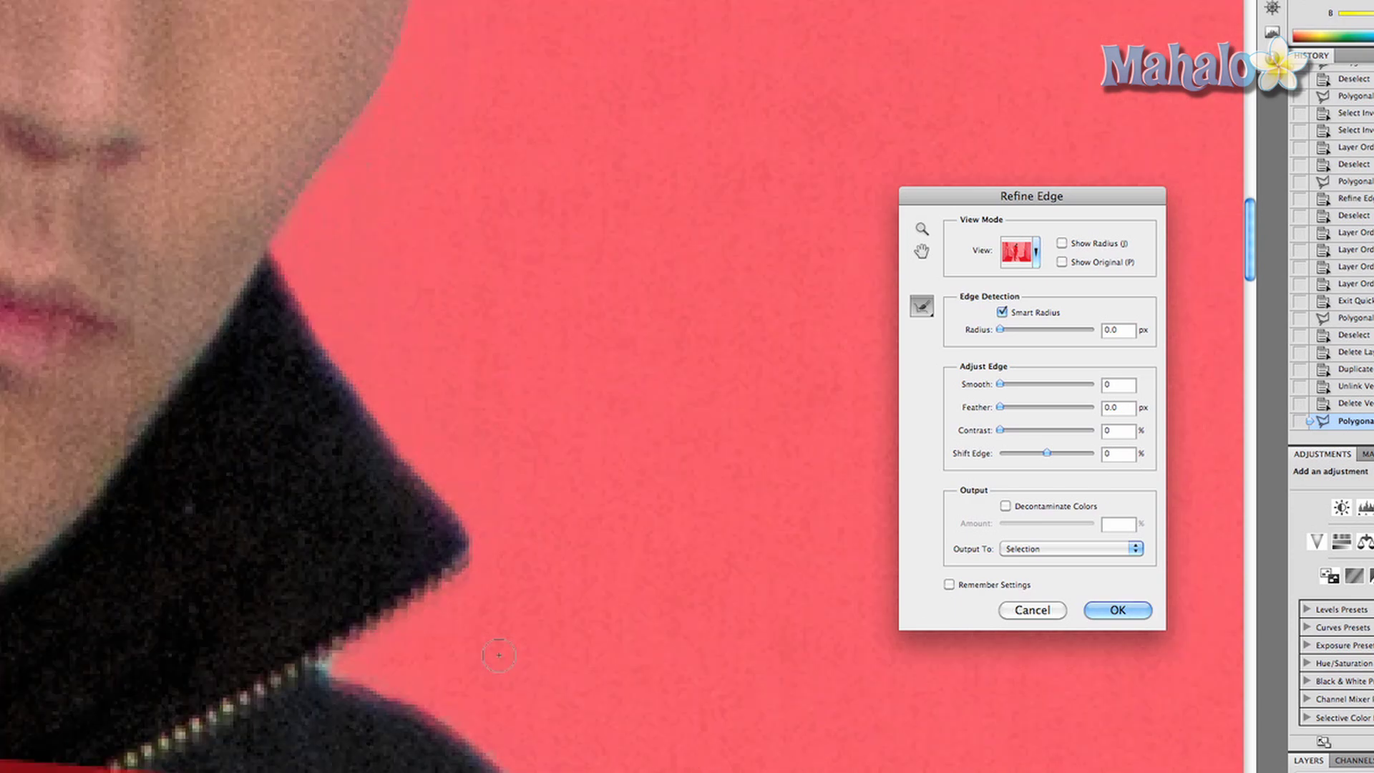
pyautogui.scroll(10, 499, 655)
pyautogui.hscroll(-7, 498, 655)
pyautogui.moveTo(399, 635); pyautogui.dragTo(390, 620)
pyautogui.scroll(-3, 259, 653)
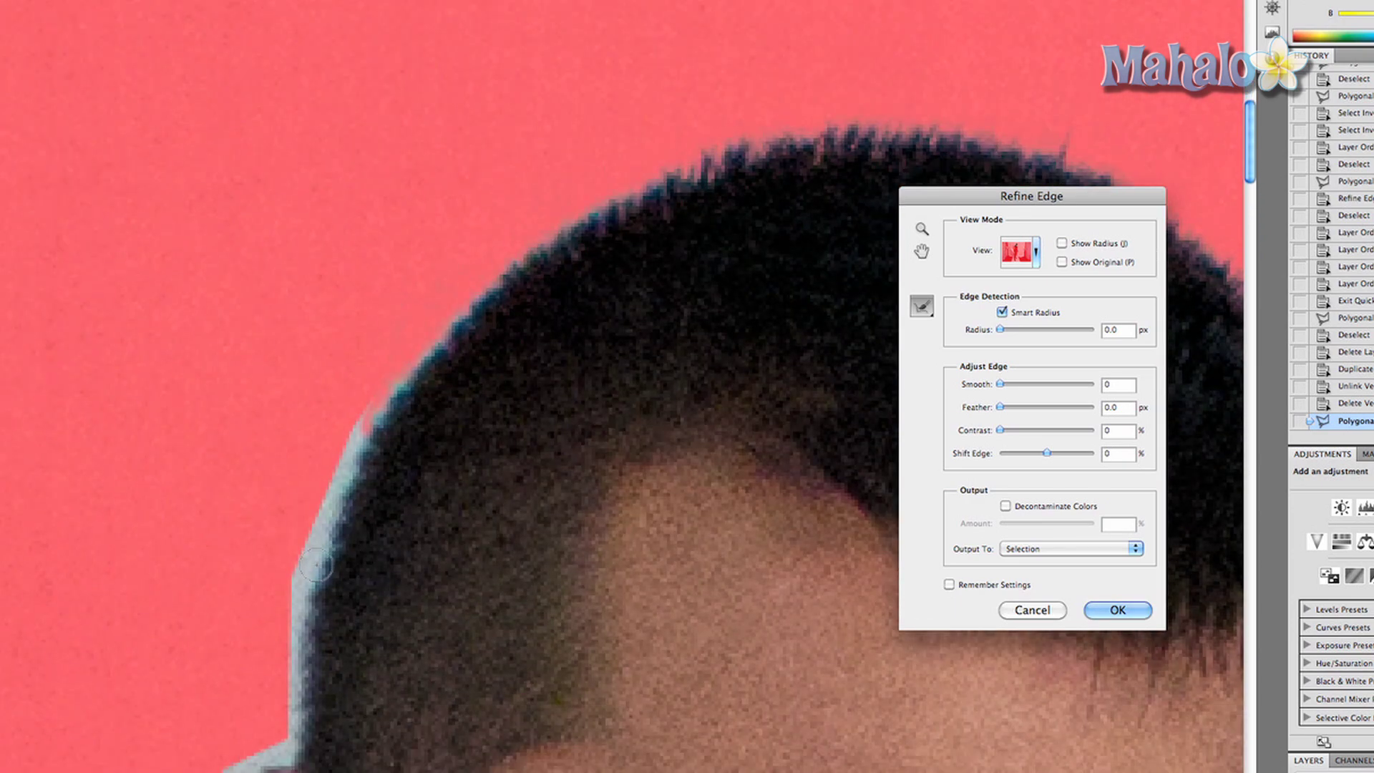
pyautogui.press(']')
pyautogui.moveTo(319, 566); pyautogui.dragTo(354, 427)
pyautogui.moveTo(300, 598); pyautogui.dragTo(284, 722)
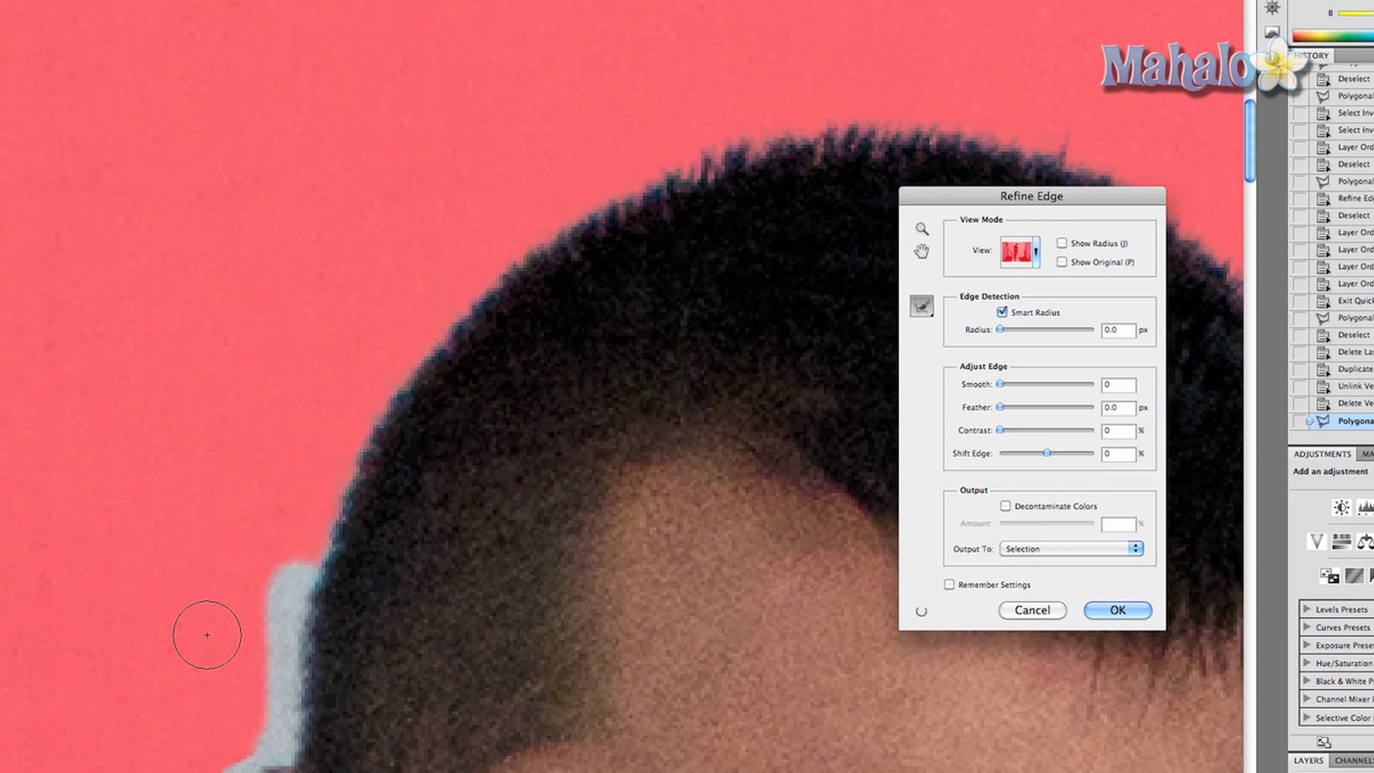
# Step: Refine the selection edge around the visible ear and down the back of the jacket collar
pyautogui.scroll(-3, 209, 629)
pyautogui.moveTo(266, 646)
pyautogui.mouseDown()
pyautogui.moveTo(214, 727)
pyautogui.moveTo(212, 760)
pyautogui.mouseUp()
pyautogui.scroll(-5, 213, 763)
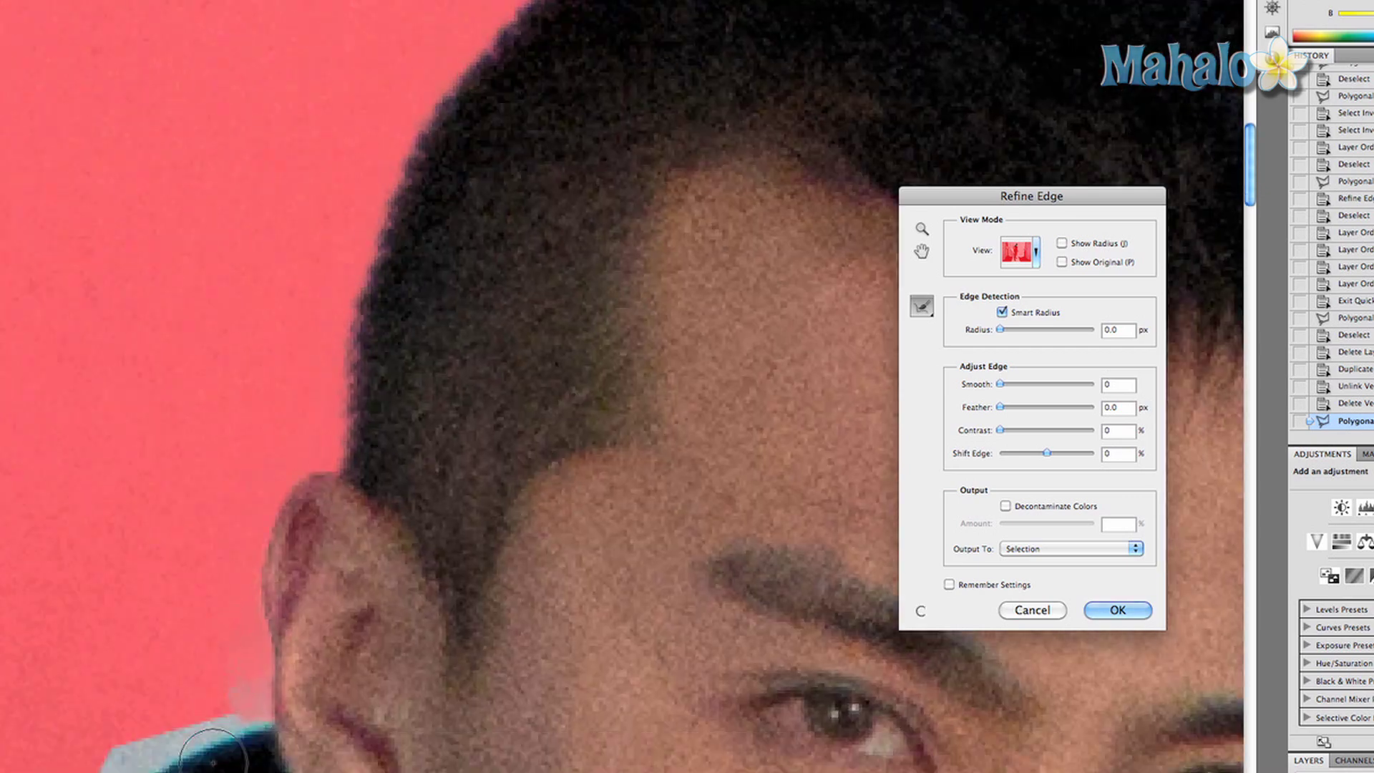
pyautogui.scroll(-7, 168, 457)
pyautogui.hscroll(-2, 169, 458)
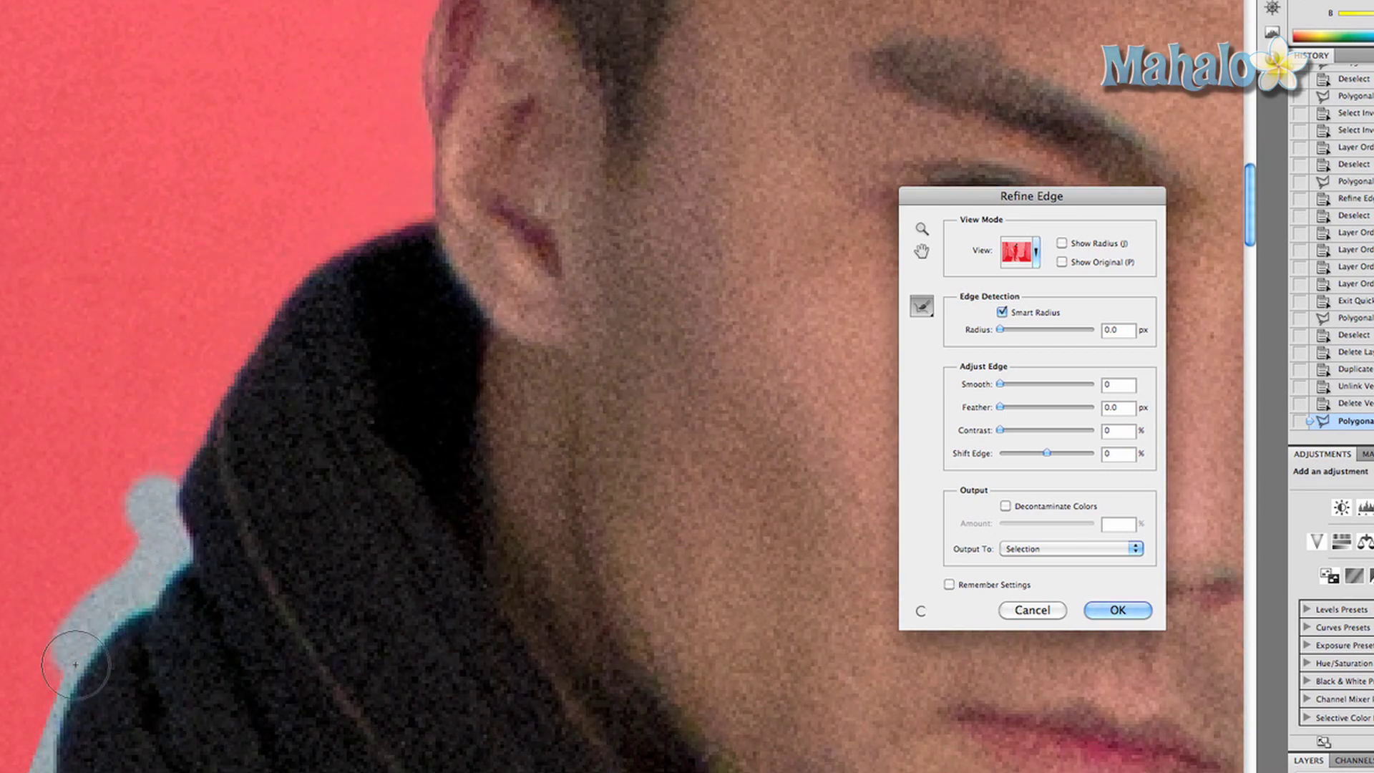
pyautogui.scroll(-4, 77, 608)
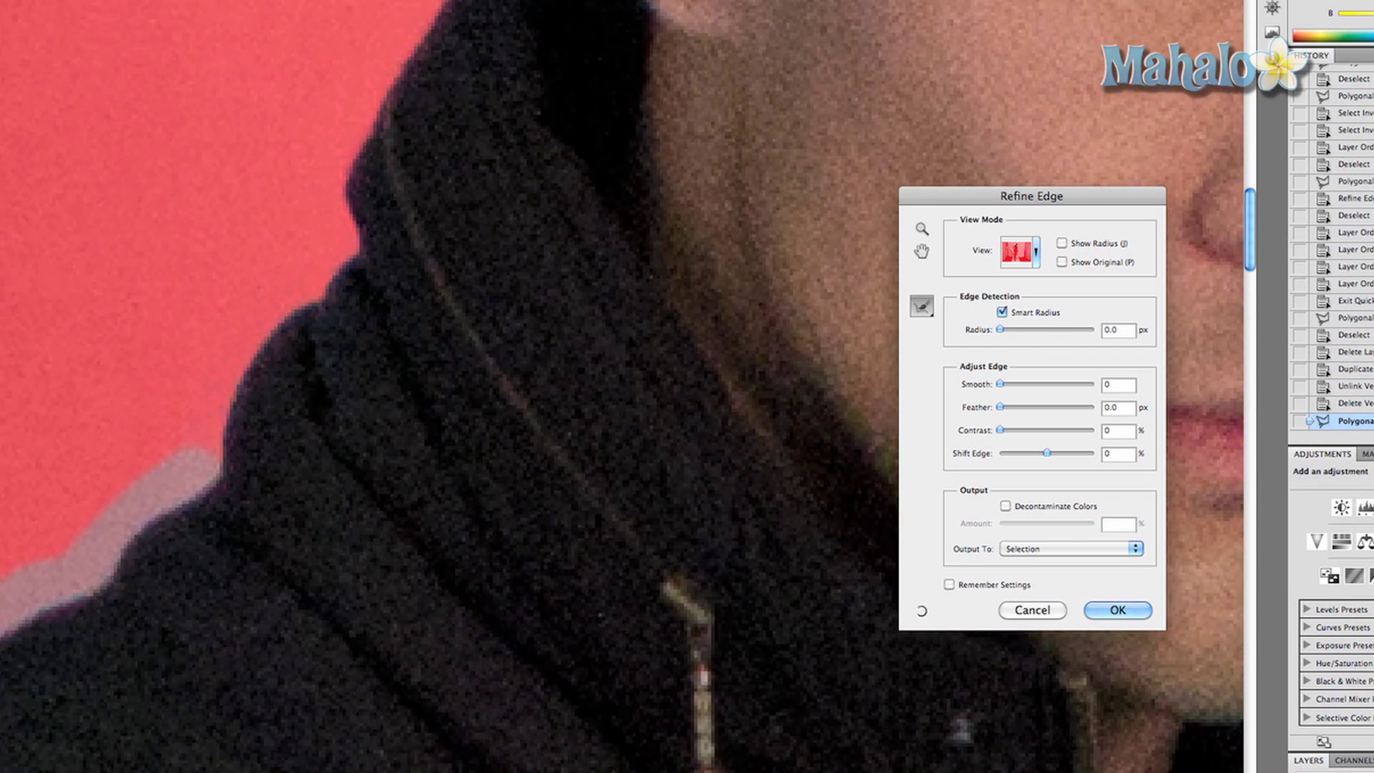
# Step: Examine the refined edge around the hair, face and collar, first close up and then at 100% zoom
pyautogui.hscroll(10, 621, 386)
pyautogui.scroll(9, 621, 386)
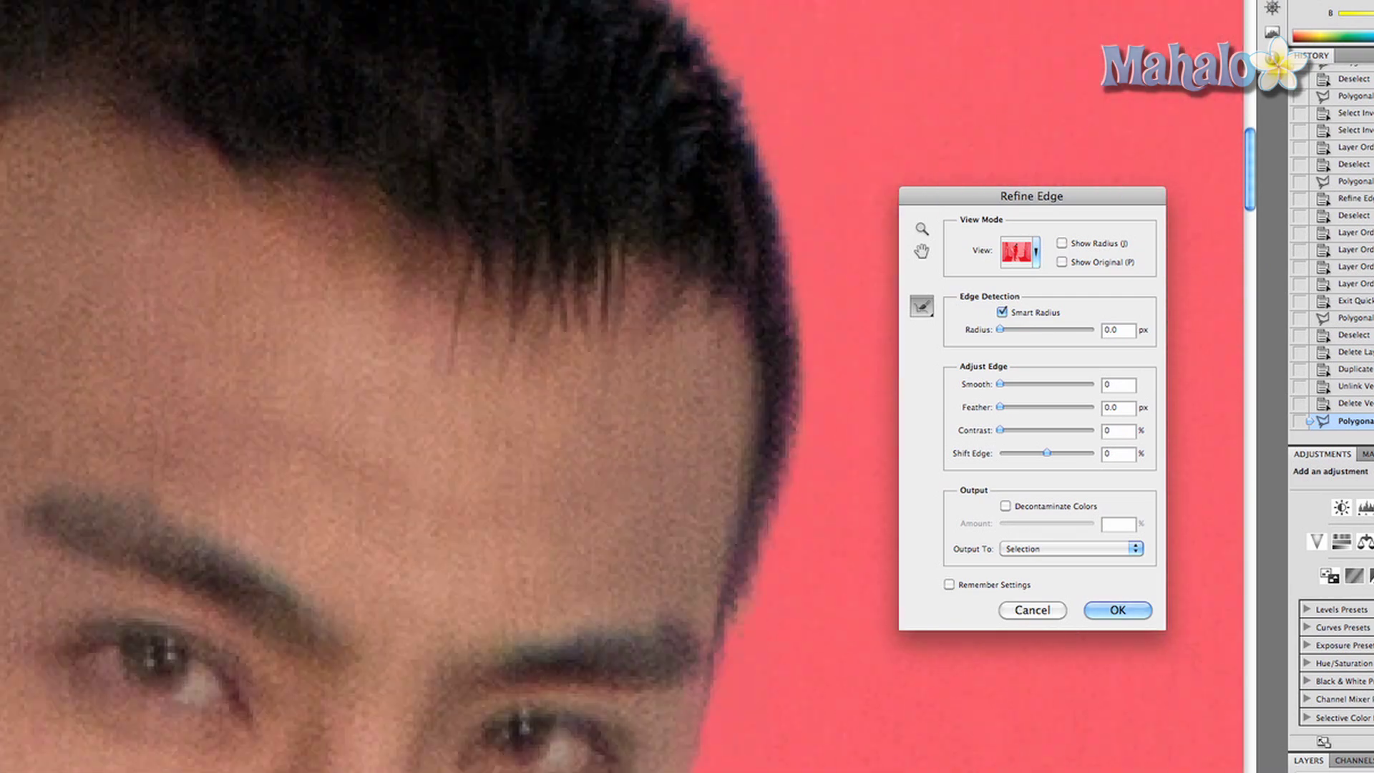
pyautogui.scroll(5, 620, 387)
pyautogui.press('z')
pyautogui.keyDown('alt'); pyautogui.click(126, 668); pyautogui.keyUp('alt')
pyautogui.keyDown('alt'); pyautogui.click(126, 668); pyautogui.keyUp('alt')
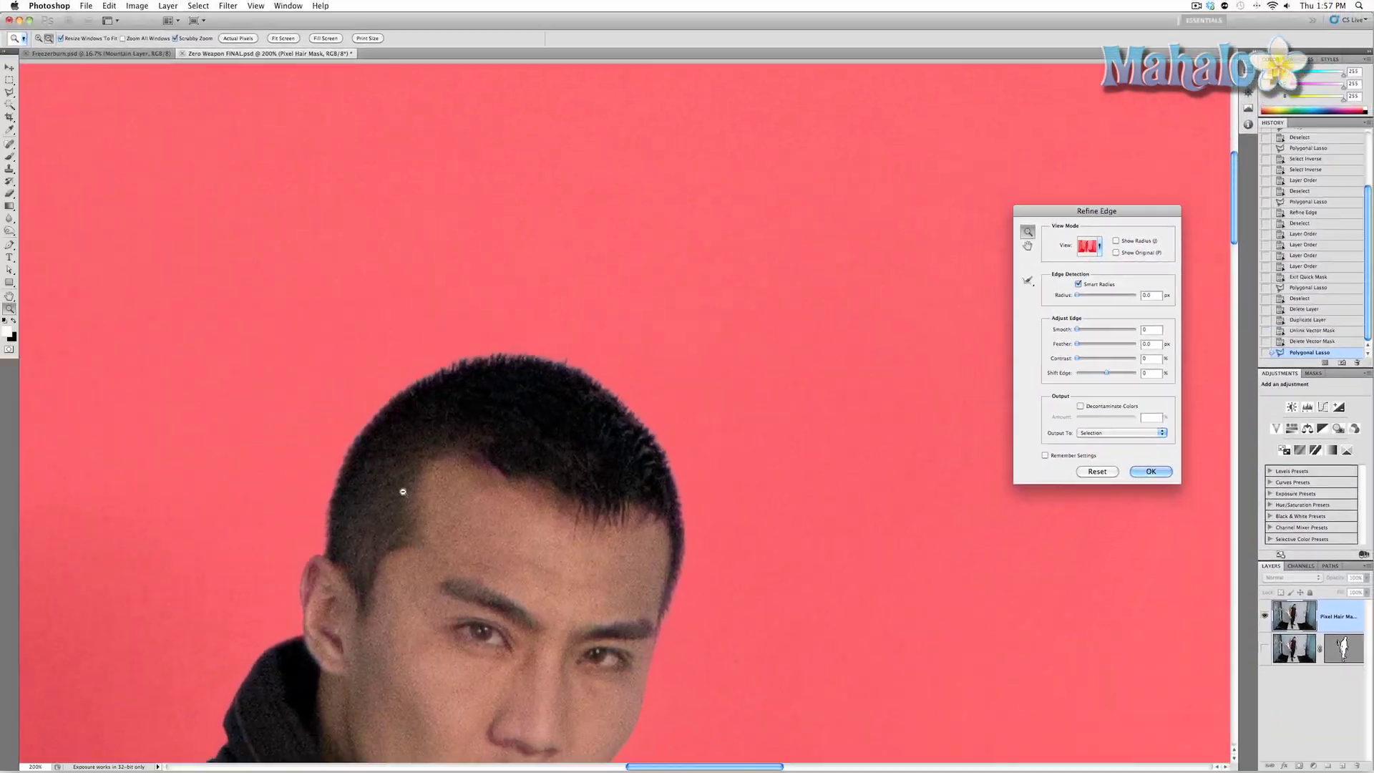
pyautogui.keyDown('alt'); pyautogui.click(403, 492); pyautogui.keyUp('alt')
pyautogui.scroll(-5, 405, 501)
pyautogui.hscroll(-3, 405, 501)
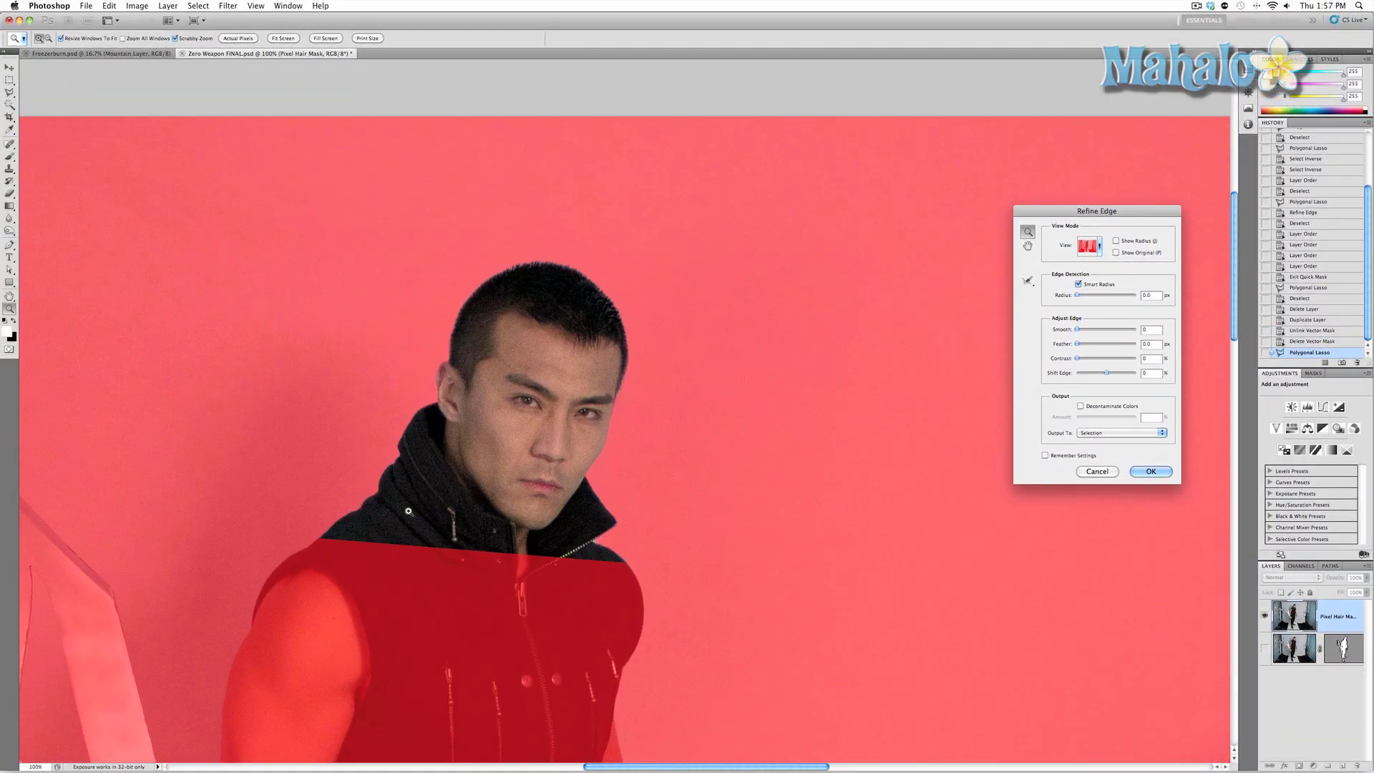
pyautogui.hscroll(-3, 649, 468)
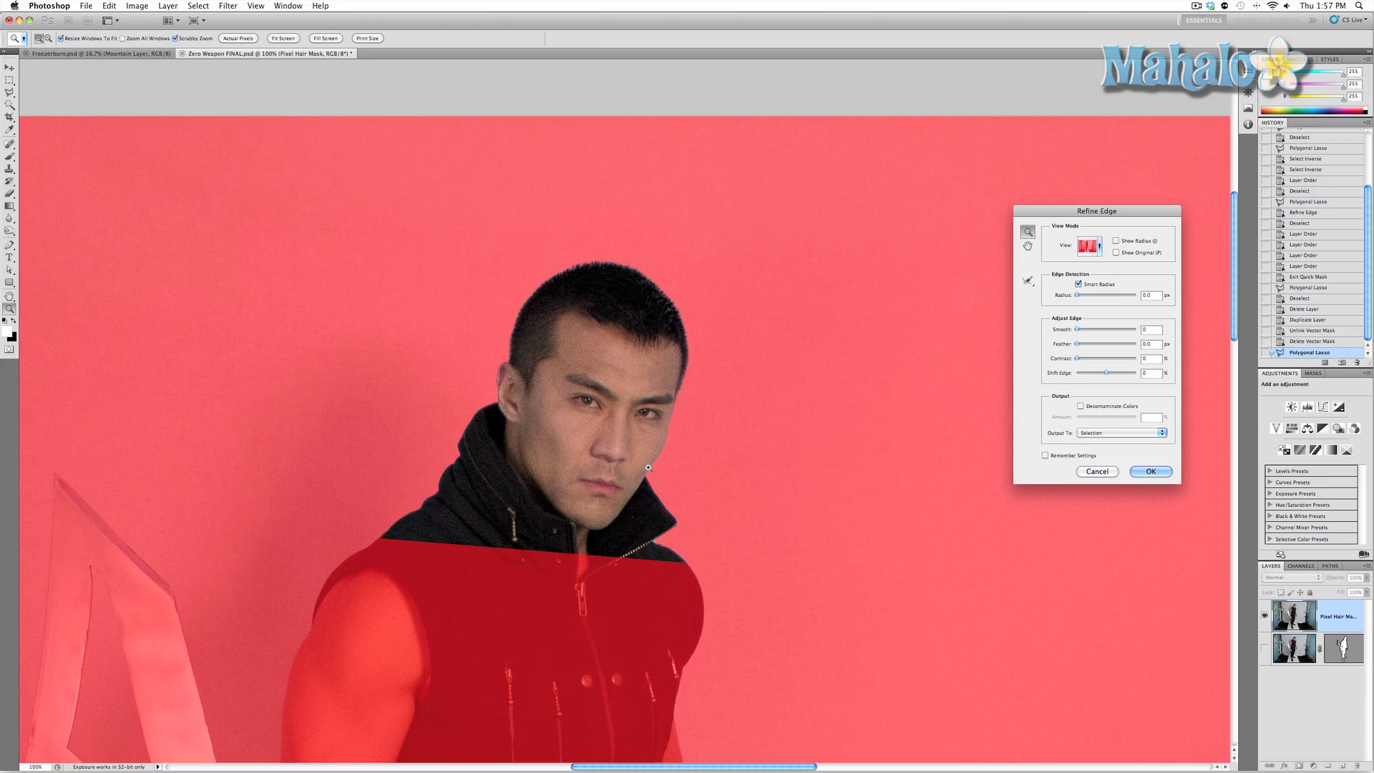
# Step: Accept the Refine Edge selection and add it as a layer mask on the Pixel Hair Mask layer
pyautogui.press('Return')
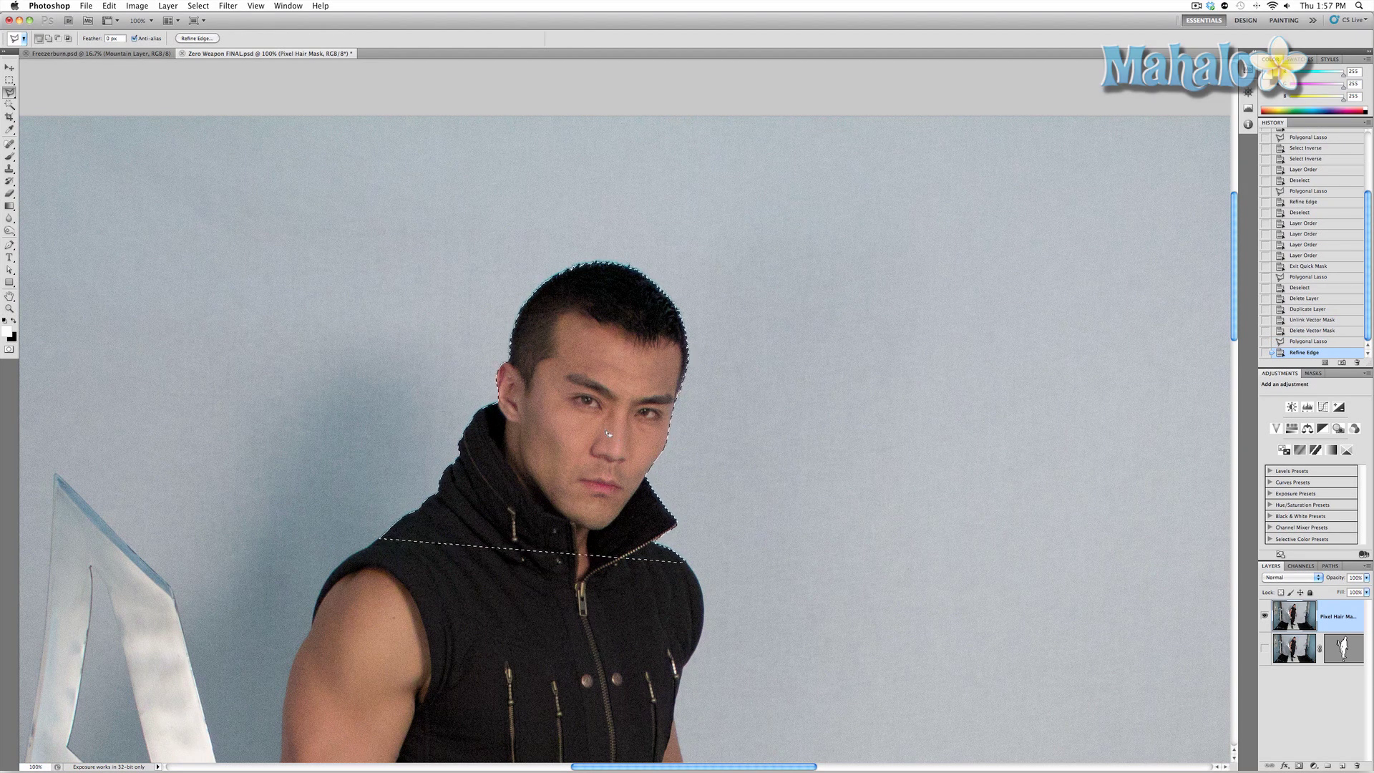
pyautogui.click(1299, 766)
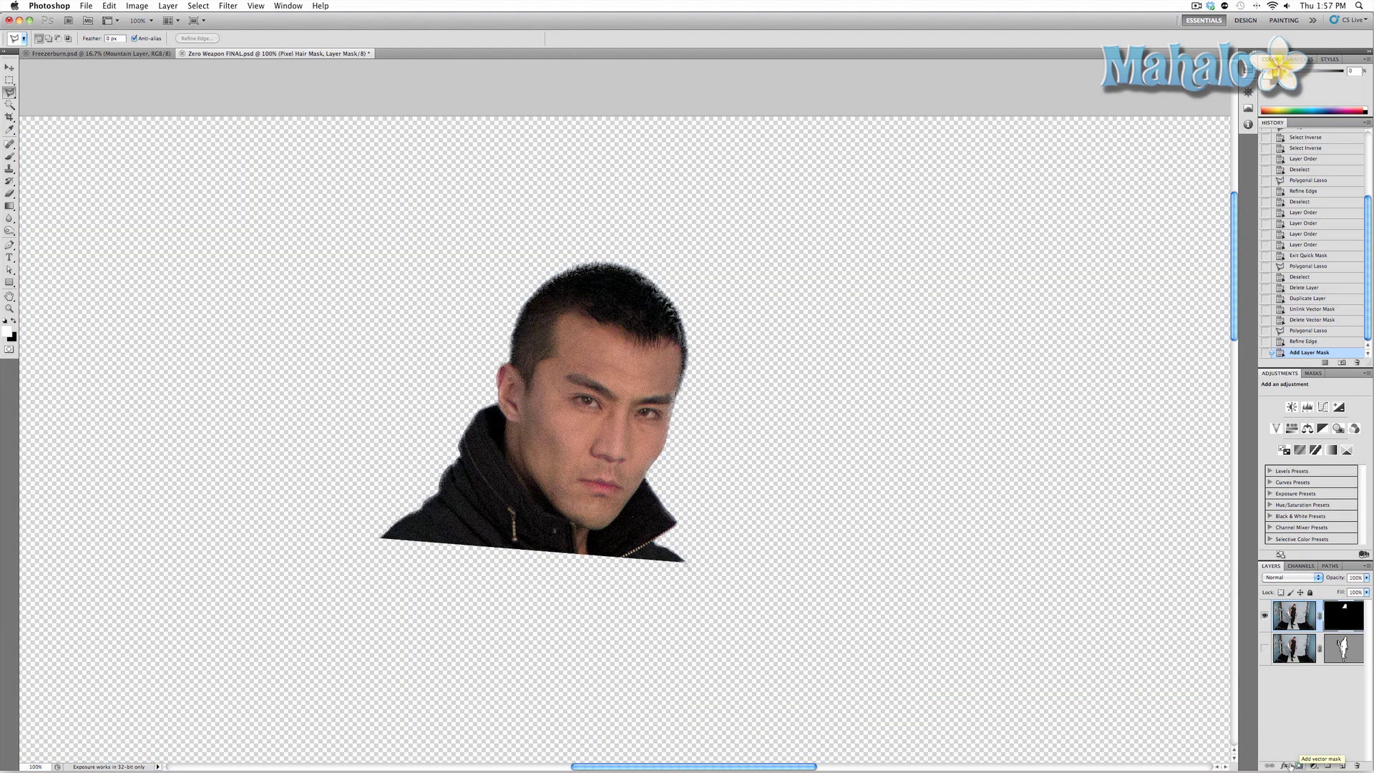
# Step: Paint white on the layer mask with the Brush tool along both sides of the hair to fill in its speckled edge
pyautogui.press('z')
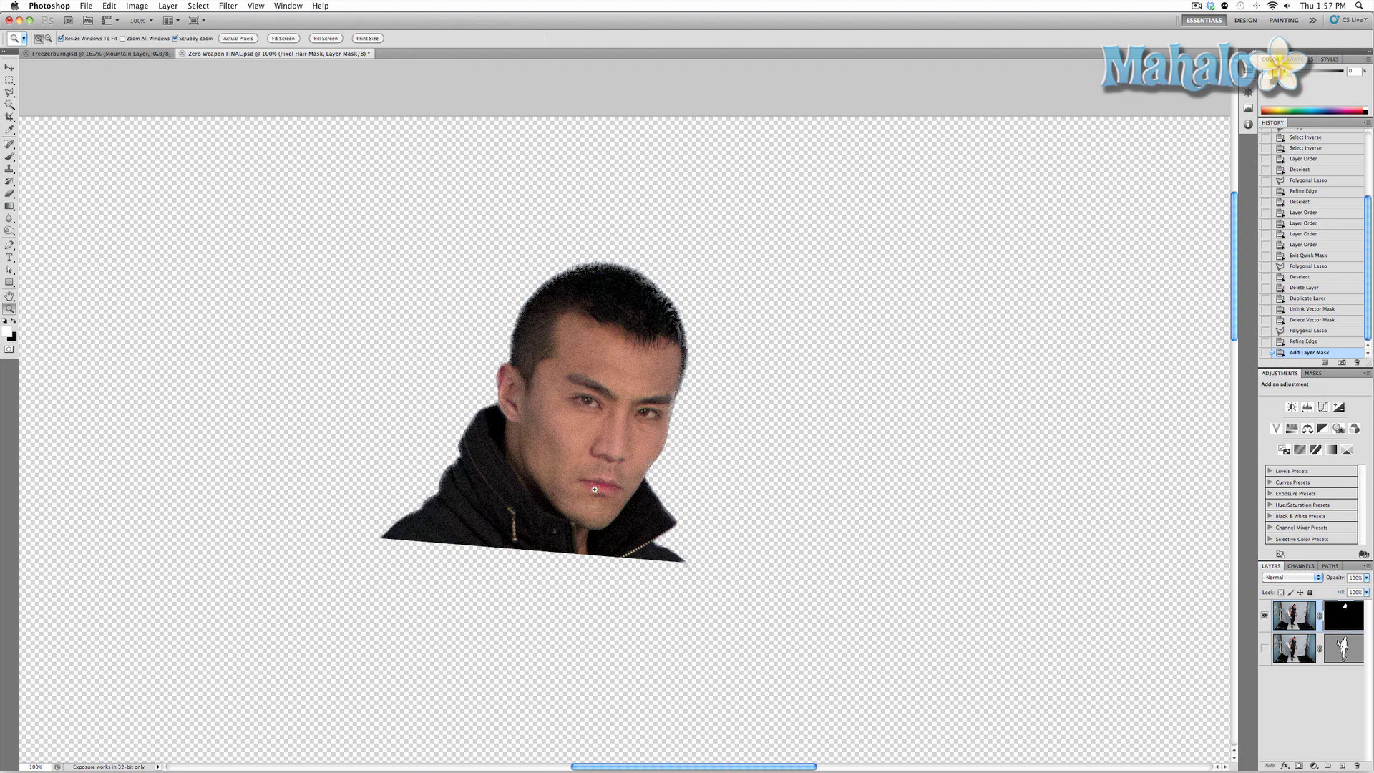
pyautogui.click(627, 447)
pyautogui.click(663, 467)
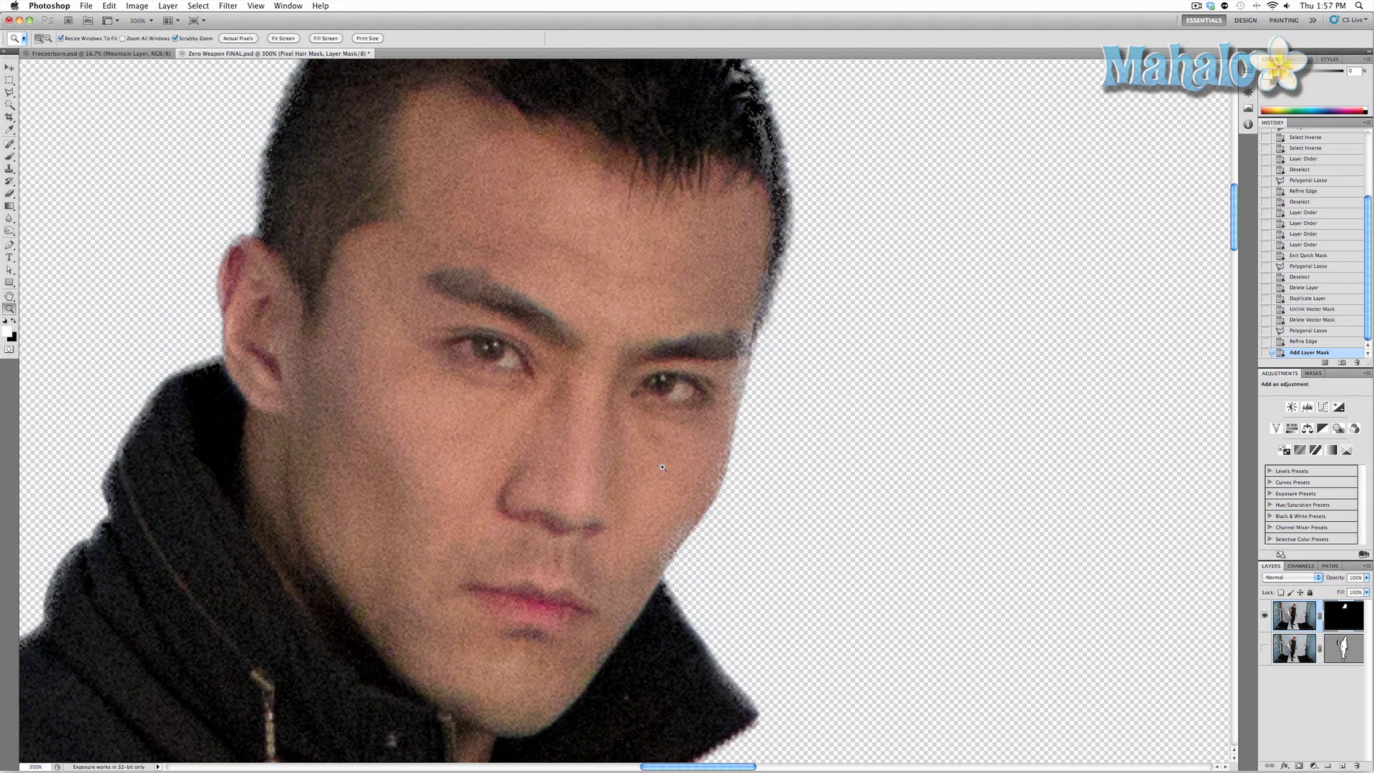
pyautogui.scroll(3, 663, 467)
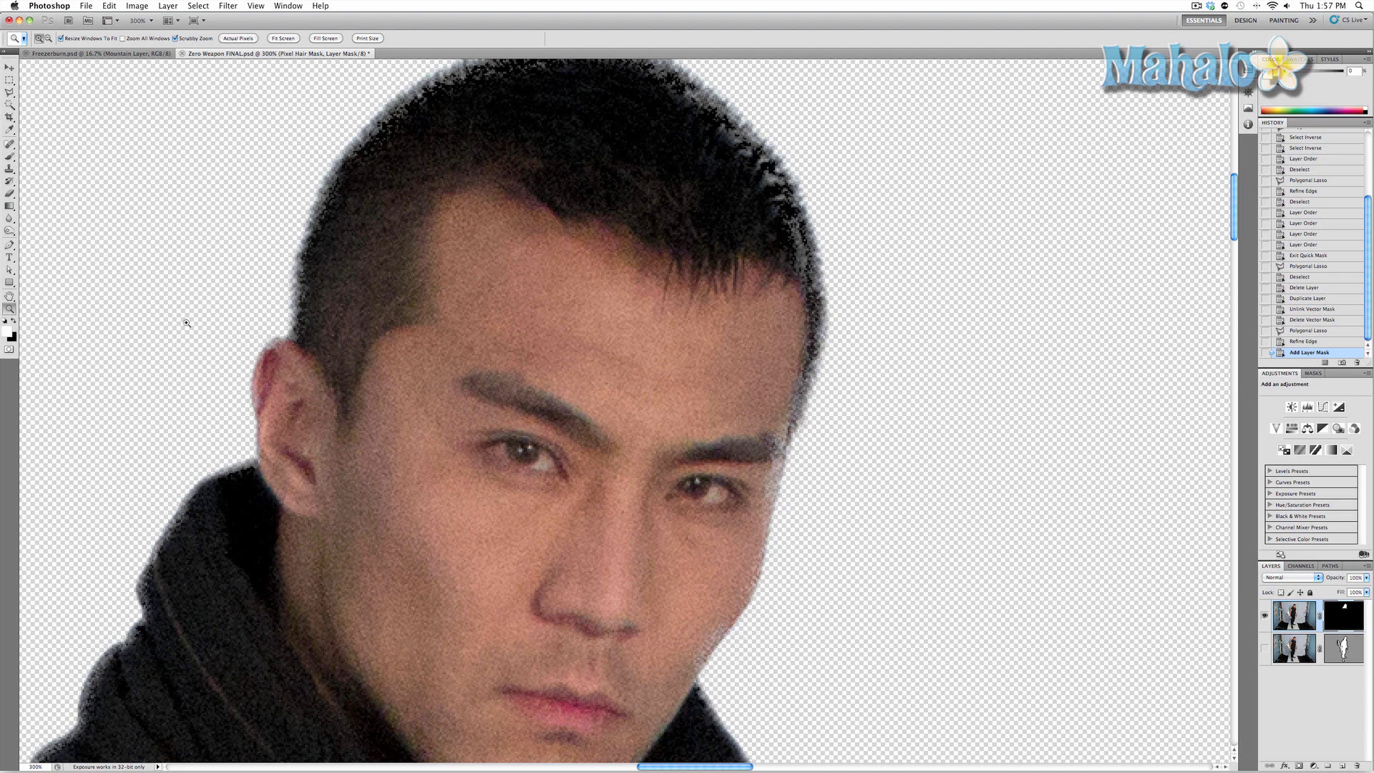
pyautogui.click(9, 156)
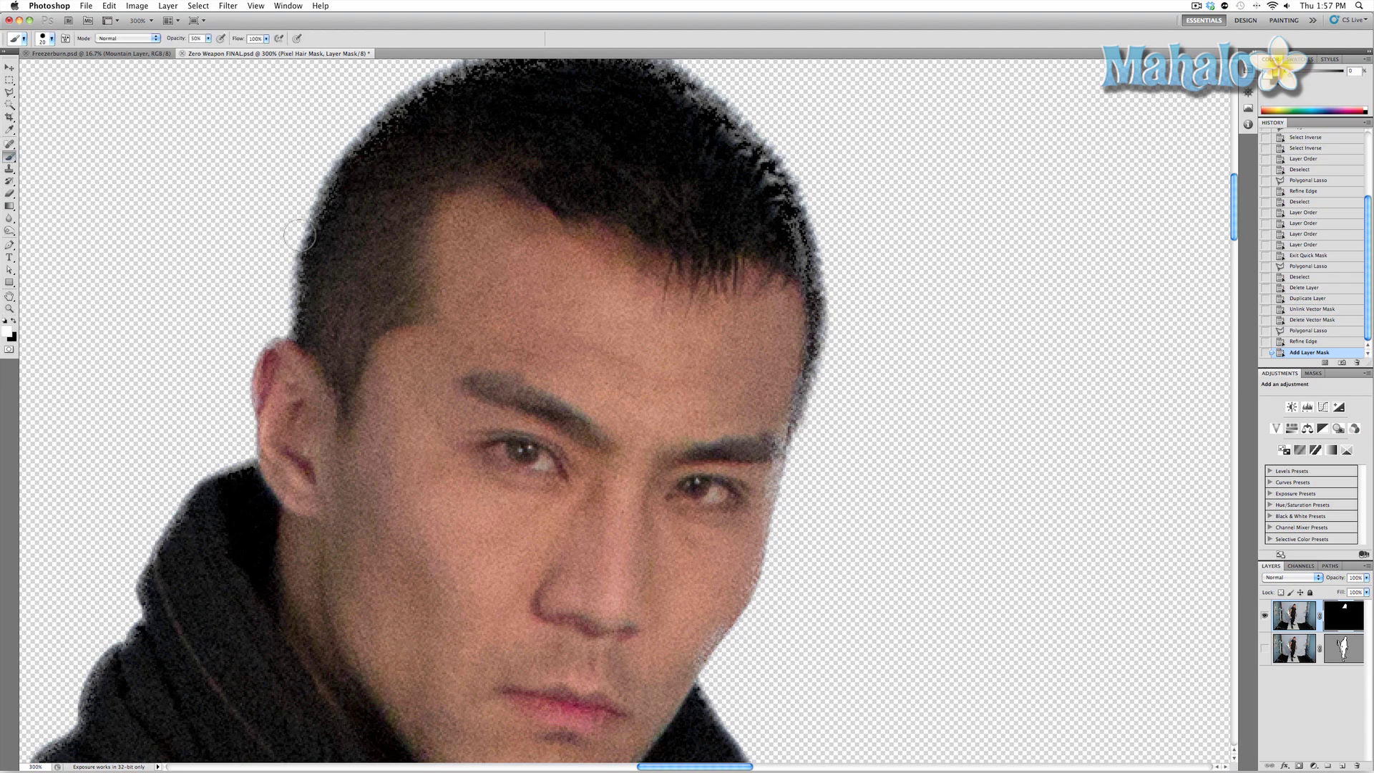
pyautogui.moveTo(320, 199); pyautogui.dragTo(312, 285)
pyautogui.scroll(1, 311, 285)
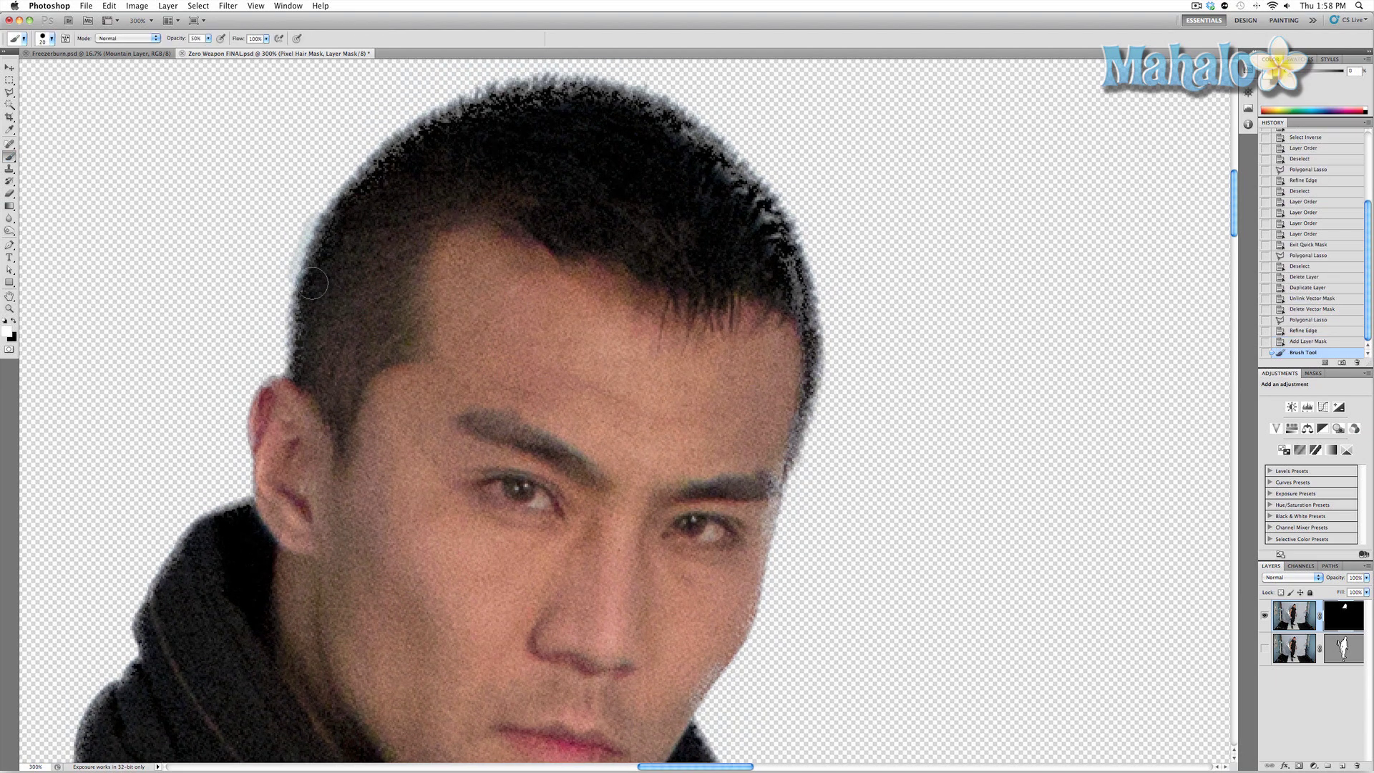
pyautogui.scroll(1, 312, 285)
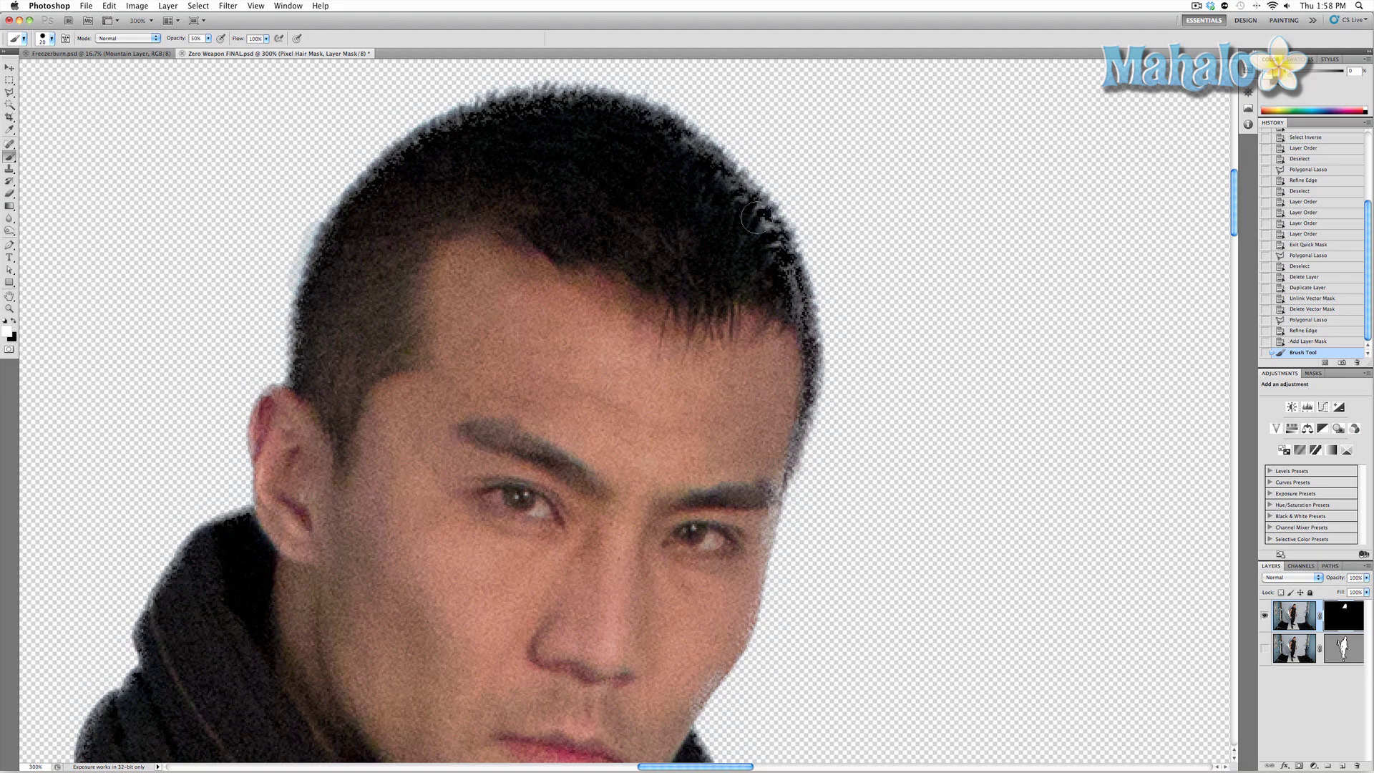
pyautogui.moveTo(771, 254)
pyautogui.mouseDown()
pyautogui.moveTo(733, 198)
pyautogui.moveTo(772, 255)
pyautogui.moveTo(754, 219)
pyautogui.mouseUp()
# Step: Paint the layer mask along the cheek, the jaw and the pointed collar tip to restore their edges
pyautogui.scroll(-1, 798, 317)
pyautogui.scroll(-5, 794, 316)
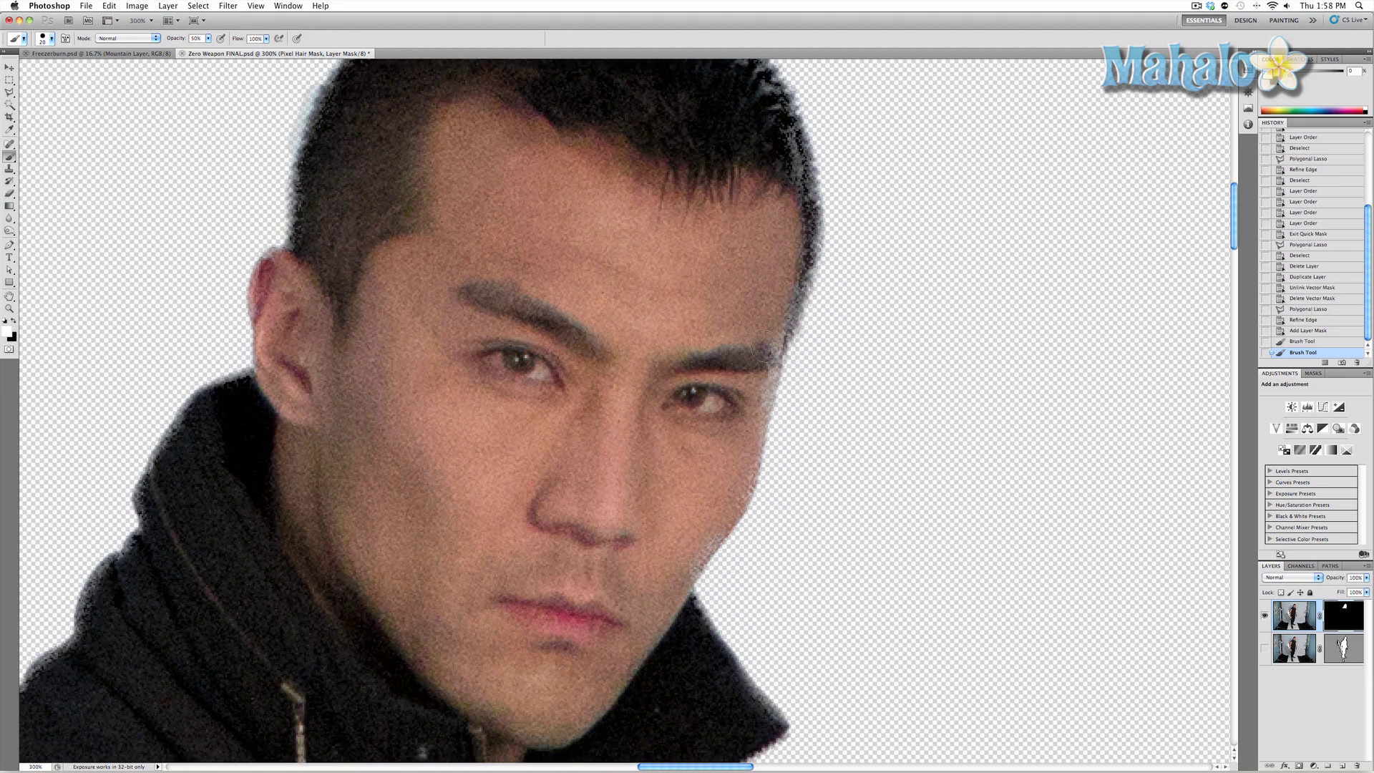
pyautogui.moveTo(764, 355); pyautogui.dragTo(759, 404)
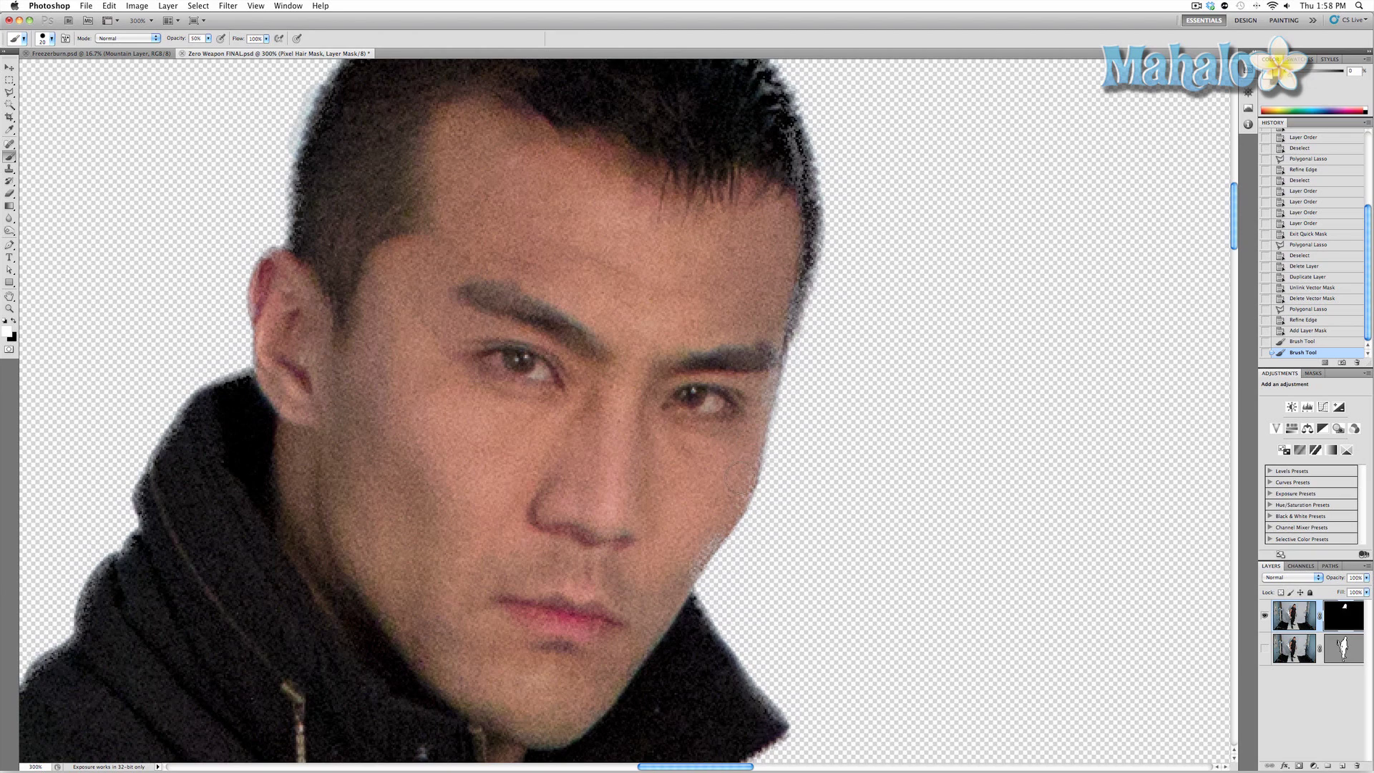
pyautogui.moveTo(736, 489)
pyautogui.mouseDown()
pyautogui.moveTo(684, 571)
pyautogui.moveTo(725, 515)
pyautogui.moveTo(686, 566)
pyautogui.moveTo(719, 522)
pyautogui.moveTo(693, 552)
pyautogui.mouseUp()
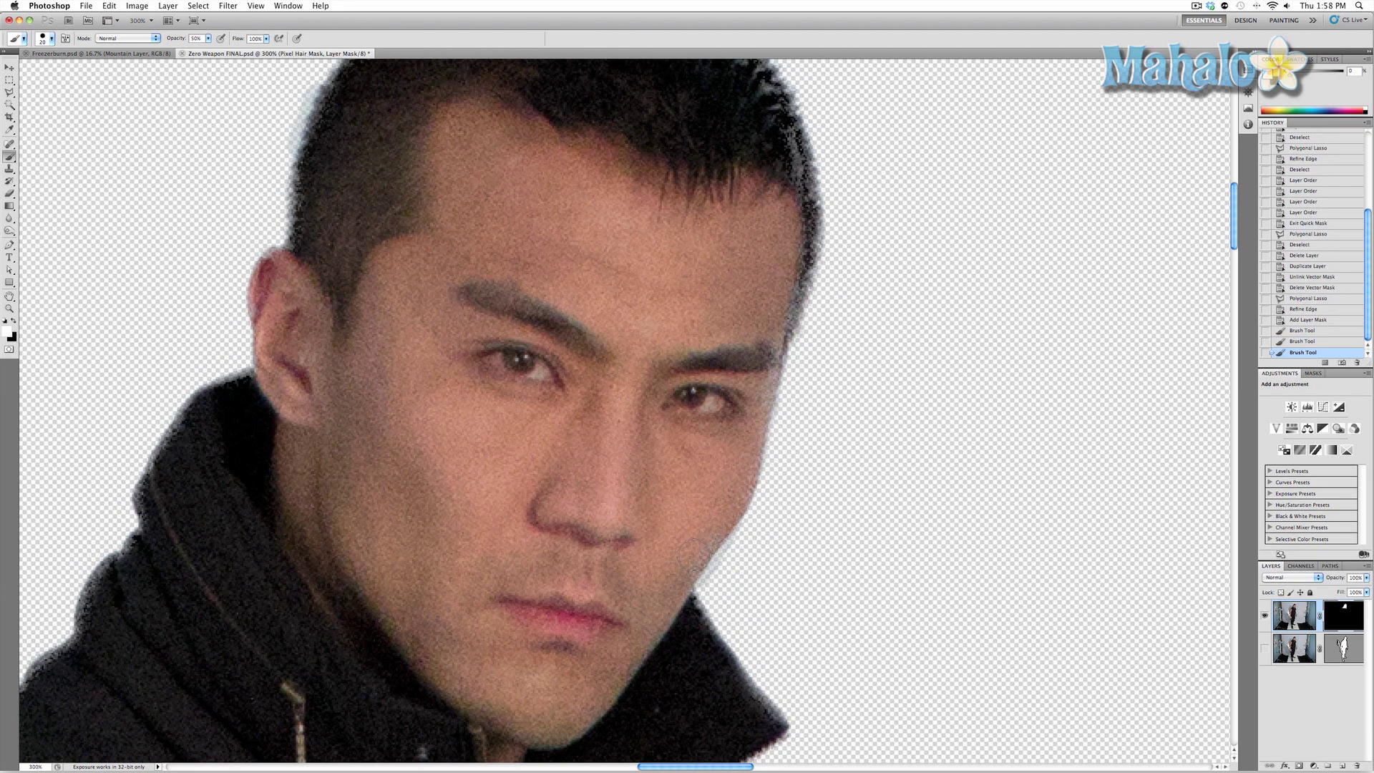
pyautogui.scroll(-5, 687, 438)
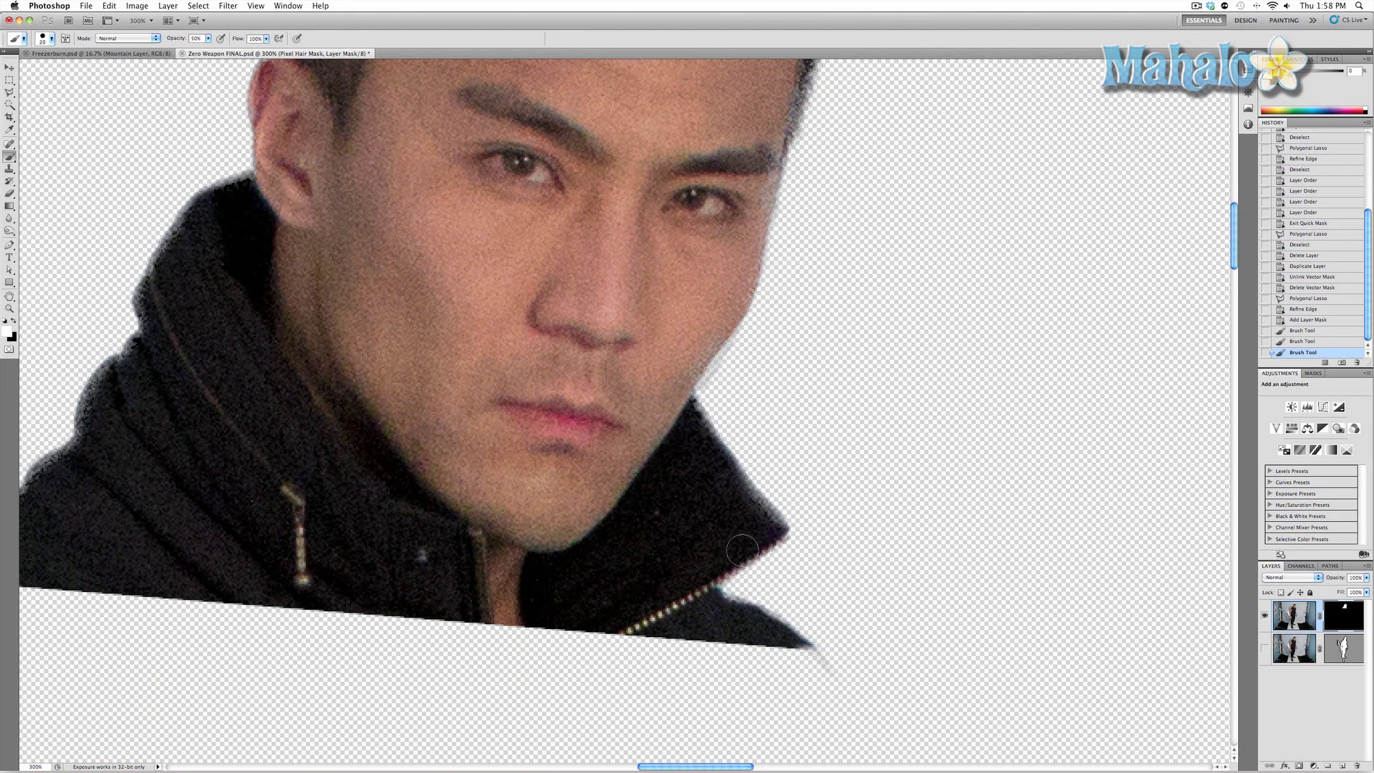
pyautogui.moveTo(751, 555)
pyautogui.mouseDown()
pyautogui.moveTo(767, 528)
pyautogui.moveTo(735, 462)
pyautogui.mouseUp()
# Step: Repaint the mask edge from the temple down to the collar with a smaller brush at 75% opacity
pyautogui.scroll(2, 715, 422)
pyautogui.press('[')
pyautogui.moveTo(803, 179); pyautogui.dragTo(748, 360)
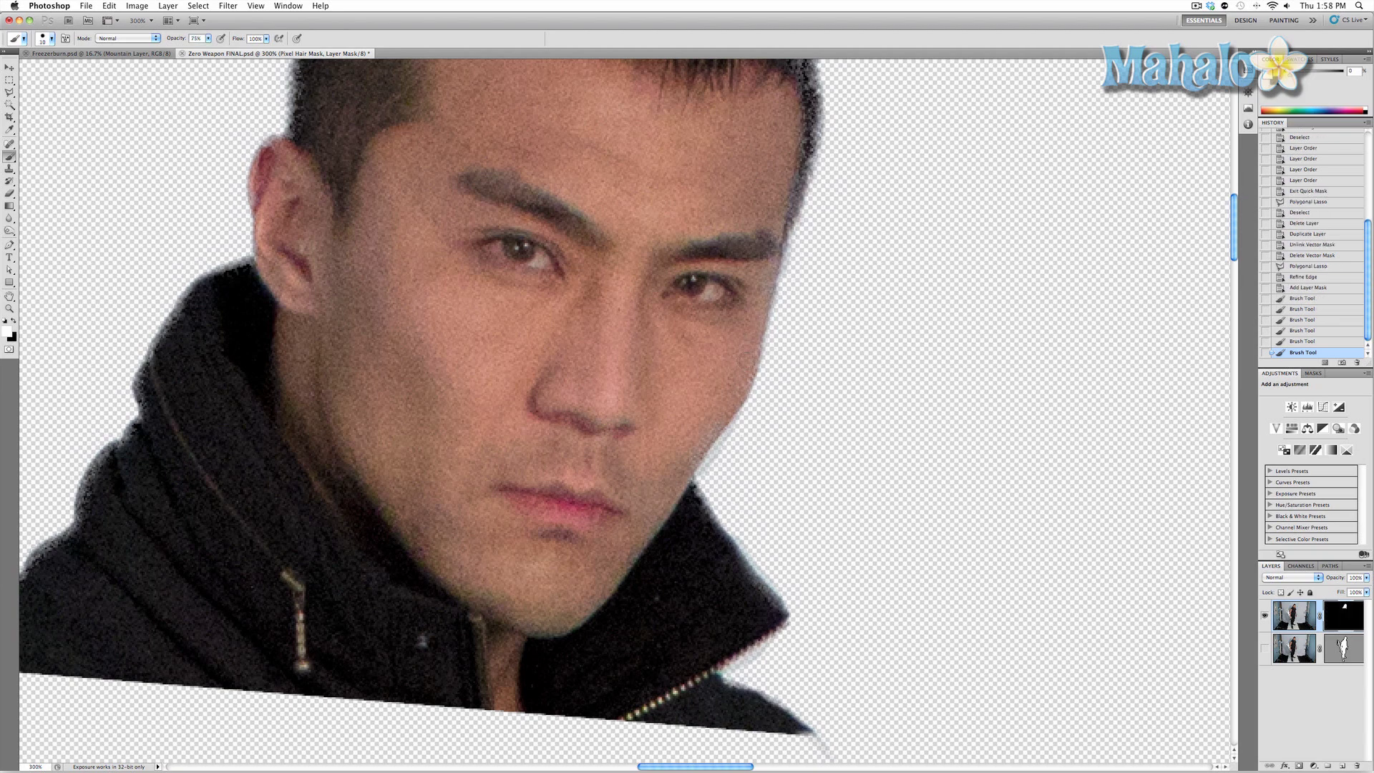
pyautogui.scroll(-1, 701, 453)
pyautogui.moveTo(704, 454); pyautogui.dragTo(707, 496)
pyautogui.scroll(1, 712, 495)
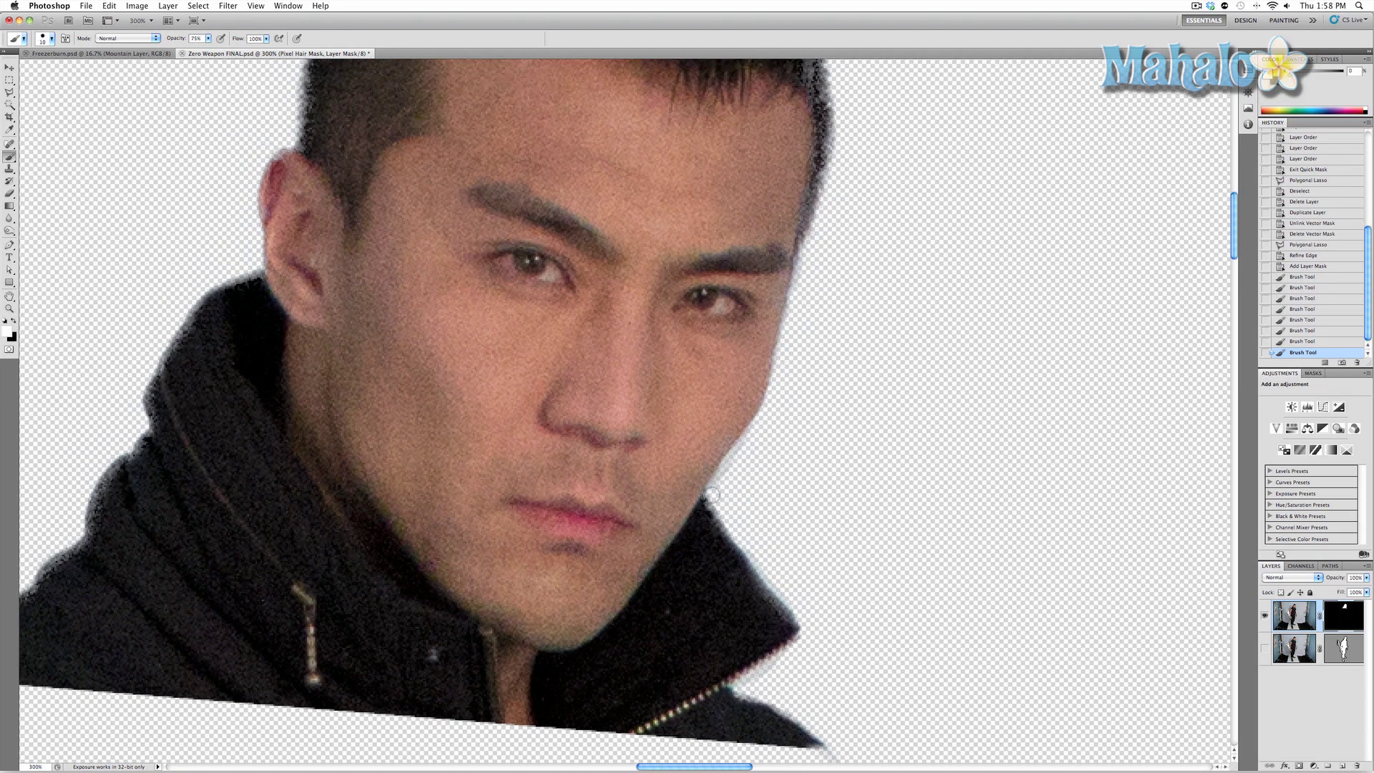
# Step: Raise the brush opacity to 100% and paint the mask from the temple around the hairline over the crown
pyautogui.moveTo(187, 42); pyautogui.dragTo(206, 41)
pyautogui.scroll(-1, 644, 400)
pyautogui.scroll(6, 751, 401)
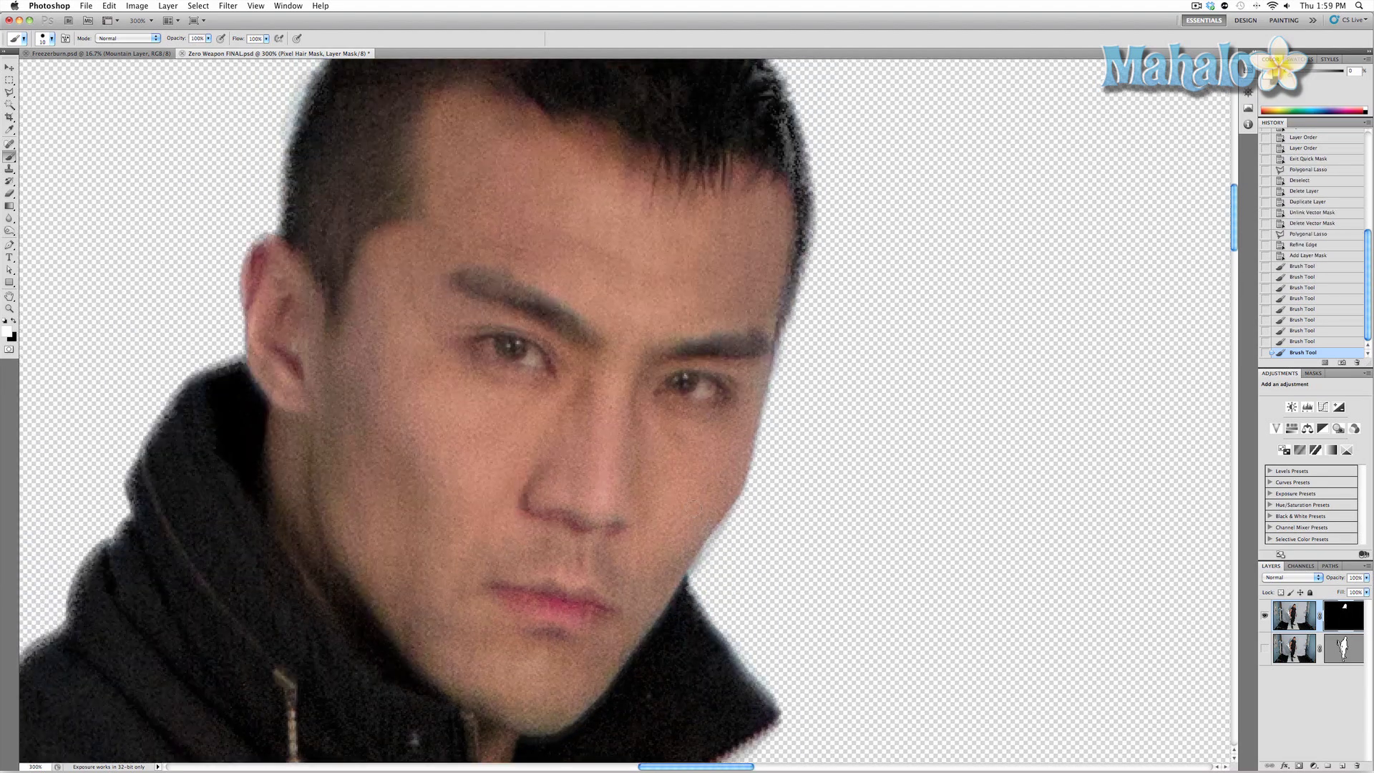
pyautogui.moveTo(789, 422)
pyautogui.mouseDown()
pyautogui.moveTo(780, 448)
pyautogui.moveTo(792, 315)
pyautogui.moveTo(762, 214)
pyautogui.moveTo(698, 147)
pyautogui.moveTo(588, 91)
pyautogui.moveTo(429, 107)
pyautogui.moveTo(347, 185)
pyautogui.mouseUp()
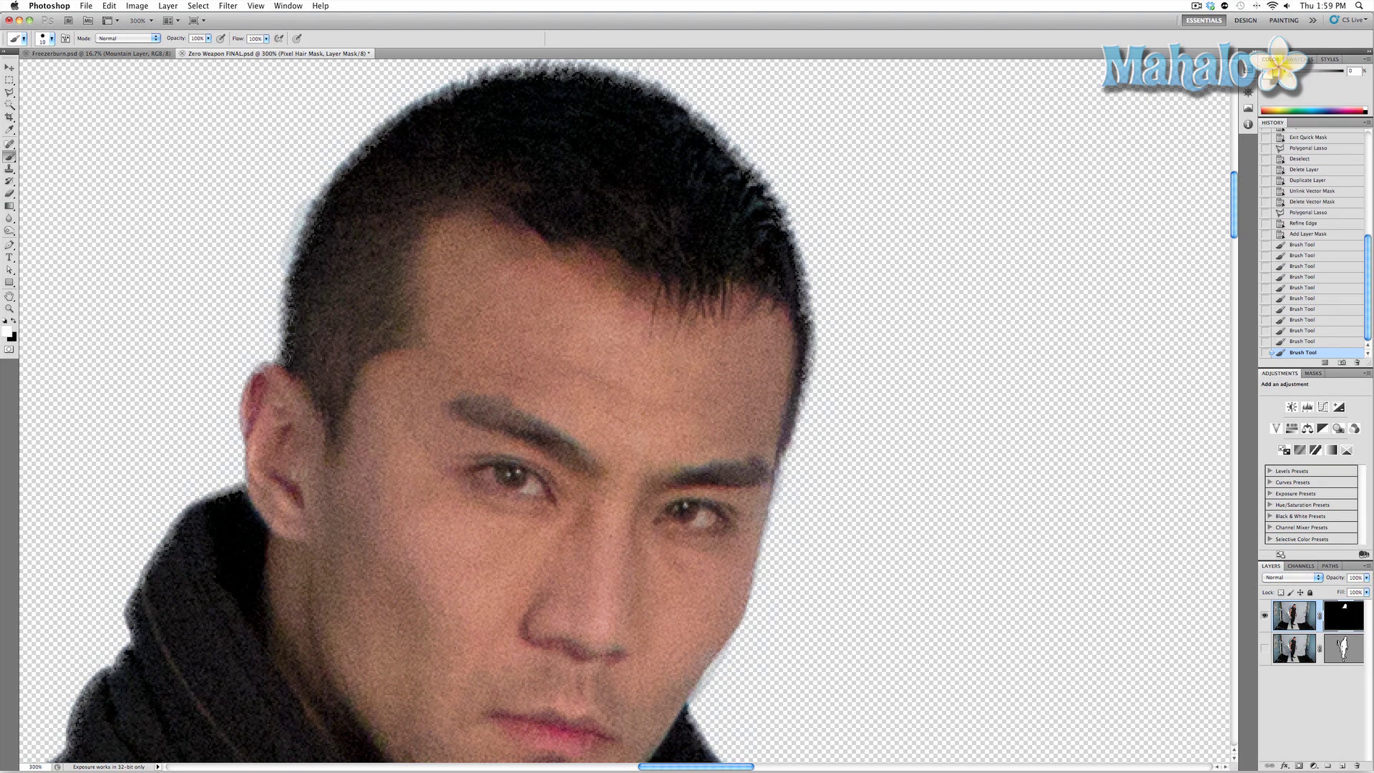
# Step: Paint the mask solid around the visible ear and down the back of the collar to the shoulder
pyautogui.scroll(-1, 325, 236)
pyautogui.scroll(-4, 300, 301)
pyautogui.hscroll(-2, 300, 300)
pyautogui.moveTo(308, 320)
pyautogui.mouseDown()
pyautogui.moveTo(244, 363)
pyautogui.moveTo(206, 430)
pyautogui.moveTo(199, 483)
pyautogui.moveTo(153, 530)
pyautogui.moveTo(140, 576)
pyautogui.mouseUp()
pyautogui.scroll(-4, 272, 458)
pyautogui.hscroll(-4, 273, 458)
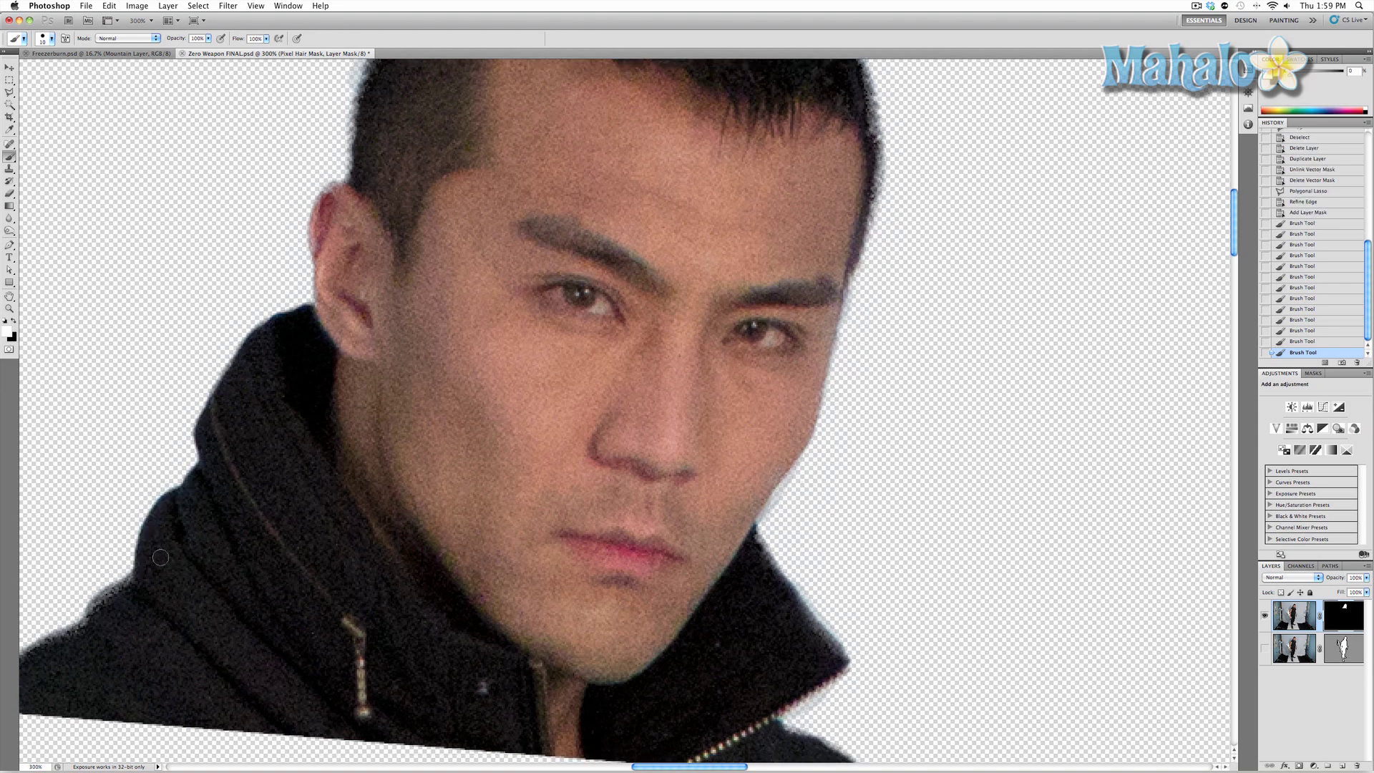
pyautogui.moveTo(272, 455)
pyautogui.mouseDown()
pyautogui.moveTo(226, 504)
pyautogui.moveTo(98, 585)
pyautogui.moveTo(222, 506)
pyautogui.moveTo(146, 543)
pyautogui.mouseUp()
pyautogui.scroll(3, 310, 493)
# Step: Show the vector-masked layer beneath the hair mask and select its mask path around the head
pyautogui.press('z')
pyautogui.keyDown('alt'); pyautogui.click(425, 508); pyautogui.keyUp('alt')
pyautogui.keyDown('alt'); pyautogui.click(431, 508); pyautogui.keyUp('alt')
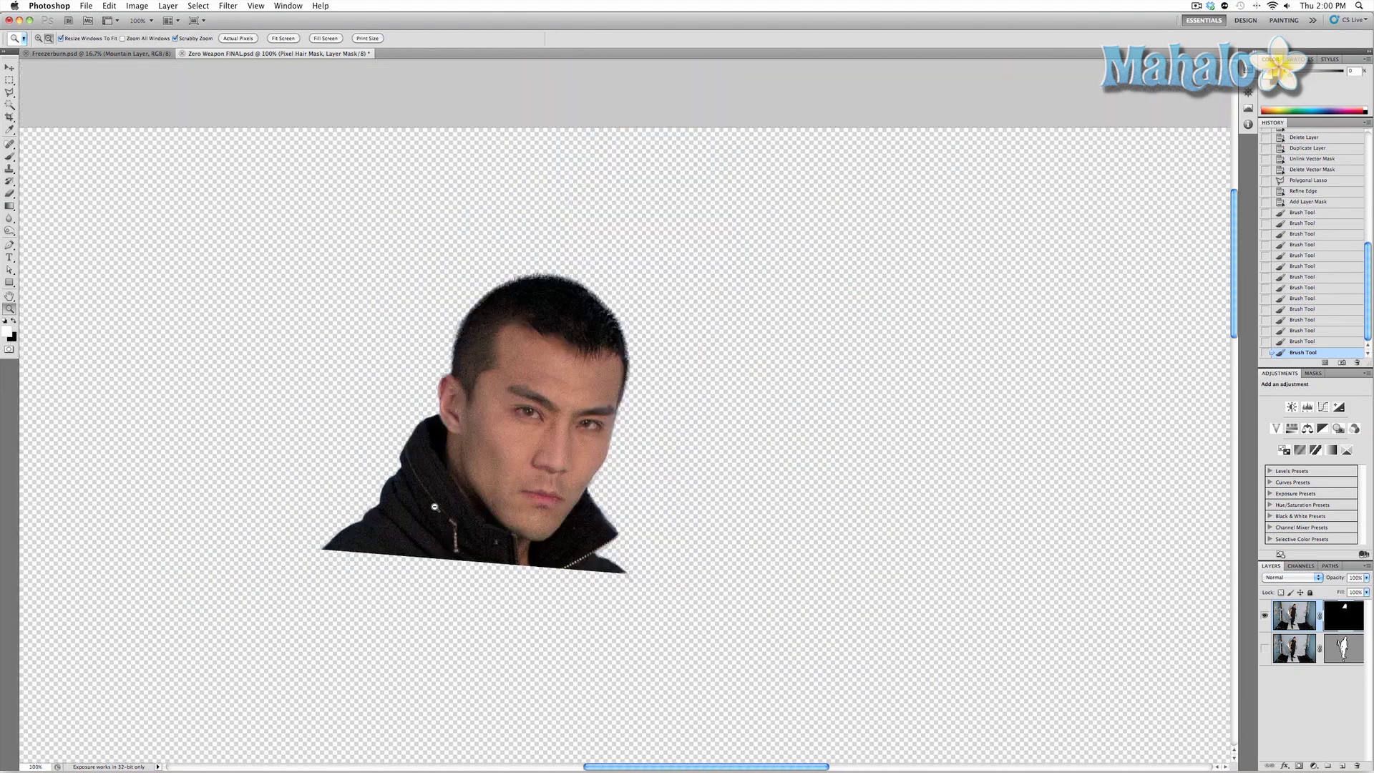
pyautogui.scroll(-5, 436, 508)
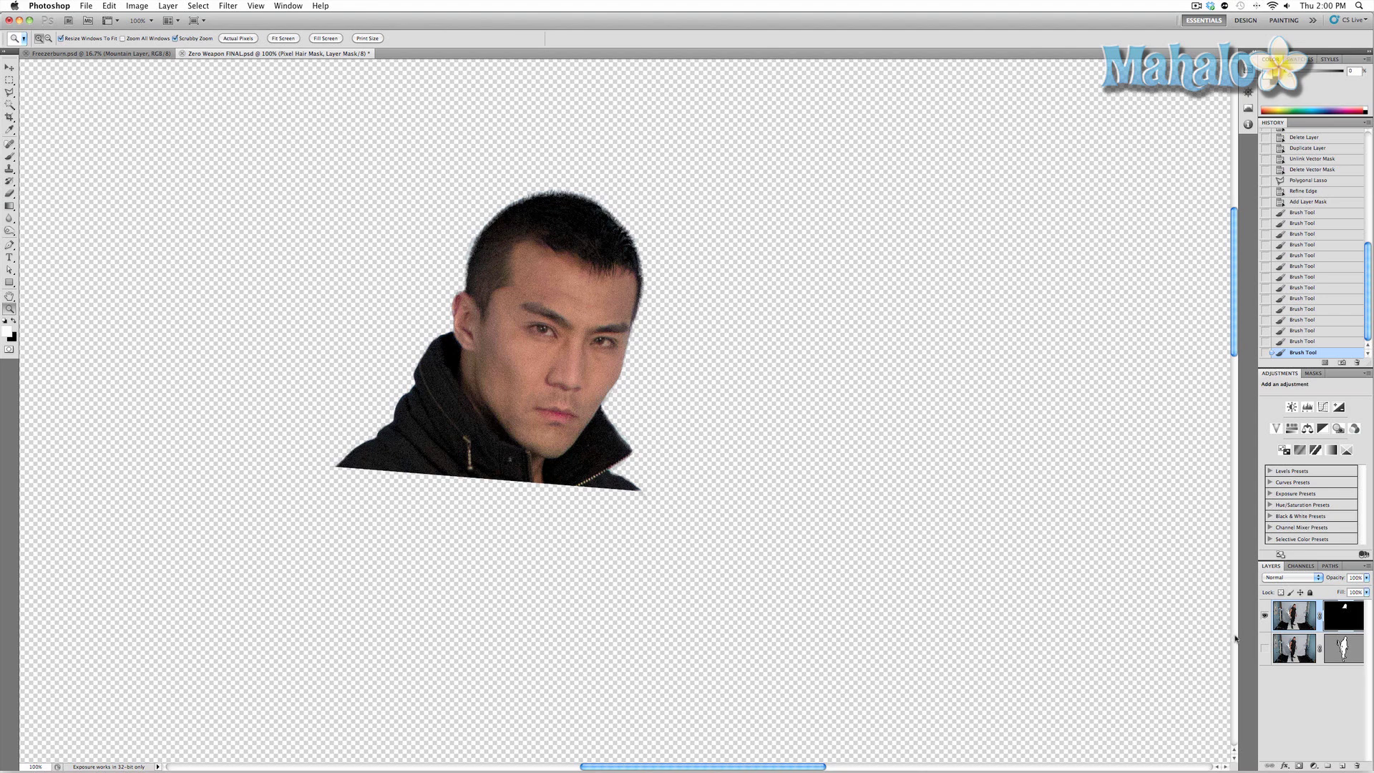
pyautogui.click(1264, 648)
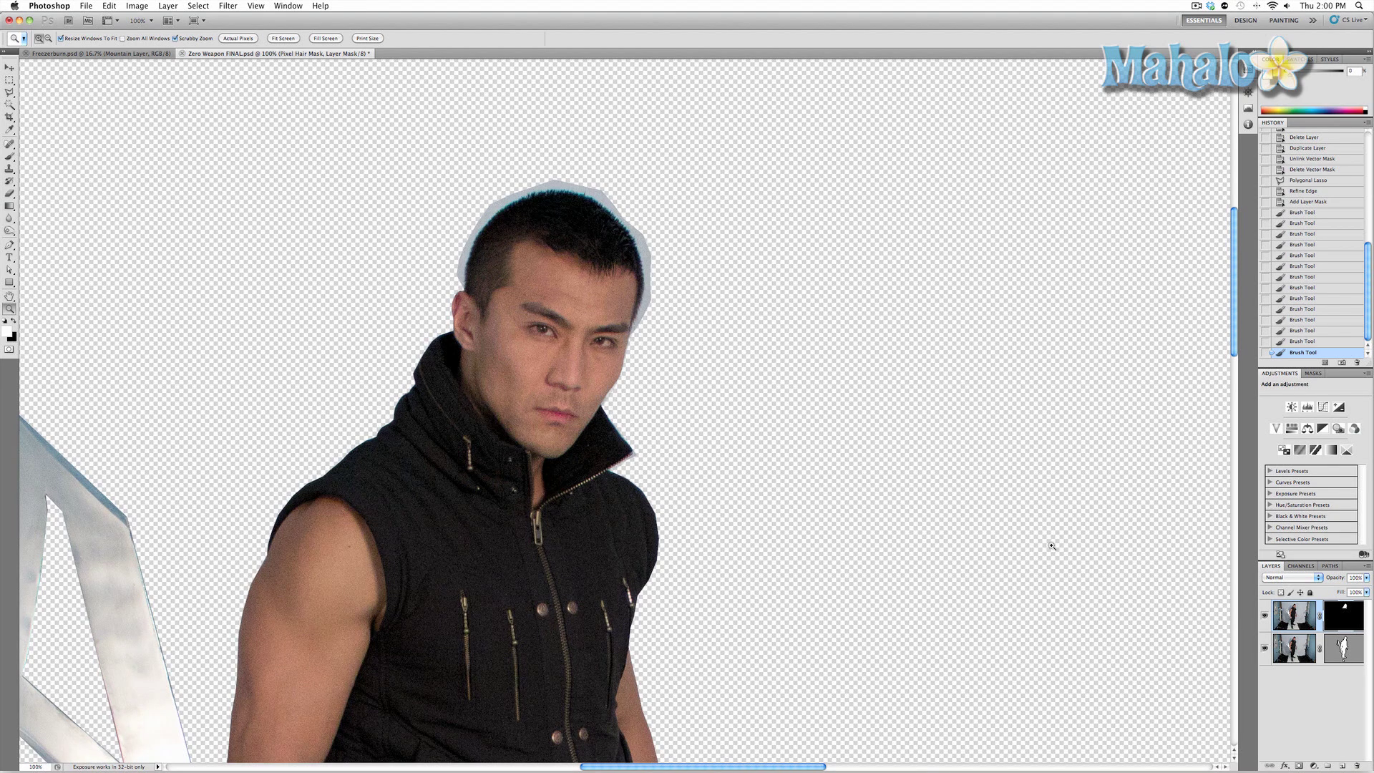
pyautogui.press('a')
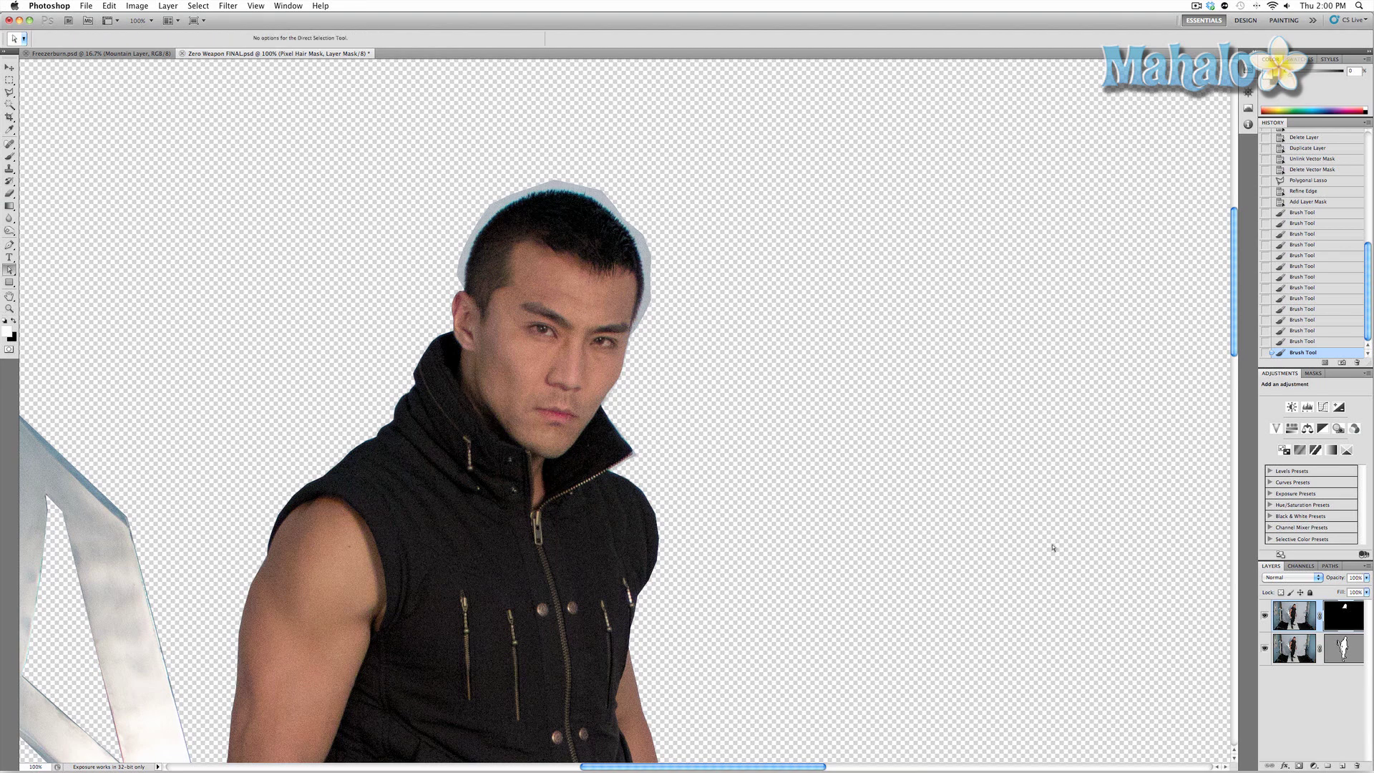
pyautogui.click(650, 264)
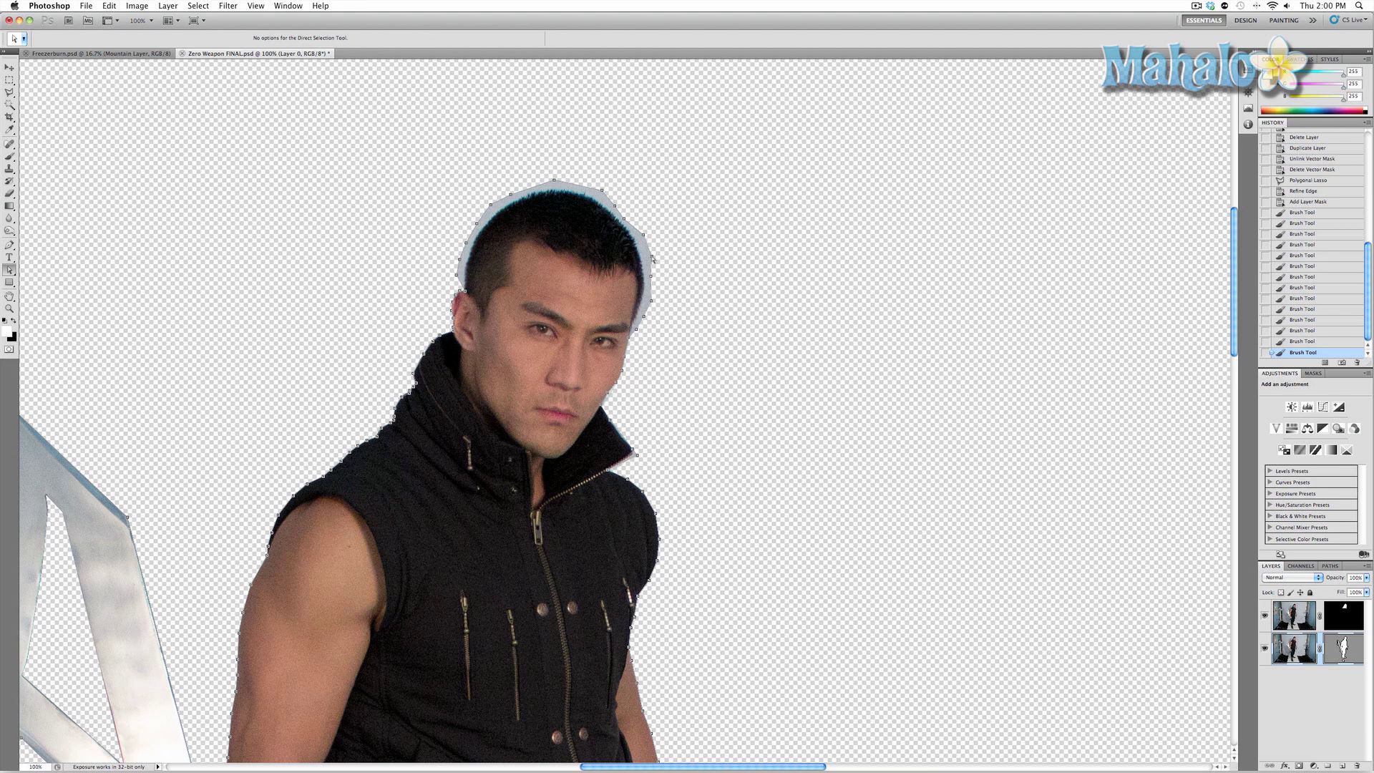
# Step: Delete the vector mask's anchor points from the temple on the face side up over the crown with the Pen tool
pyautogui.press('p')
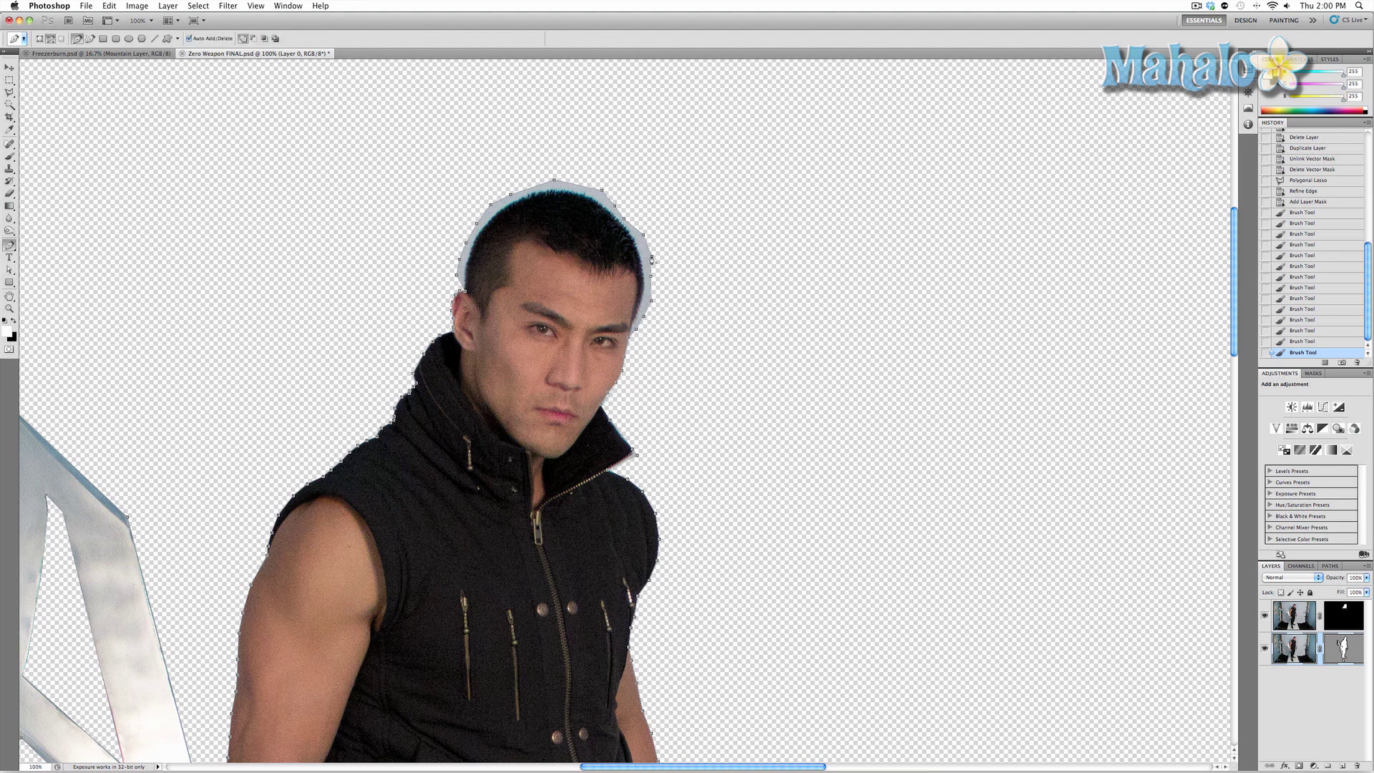
pyautogui.click(651, 258)
pyautogui.click(643, 238)
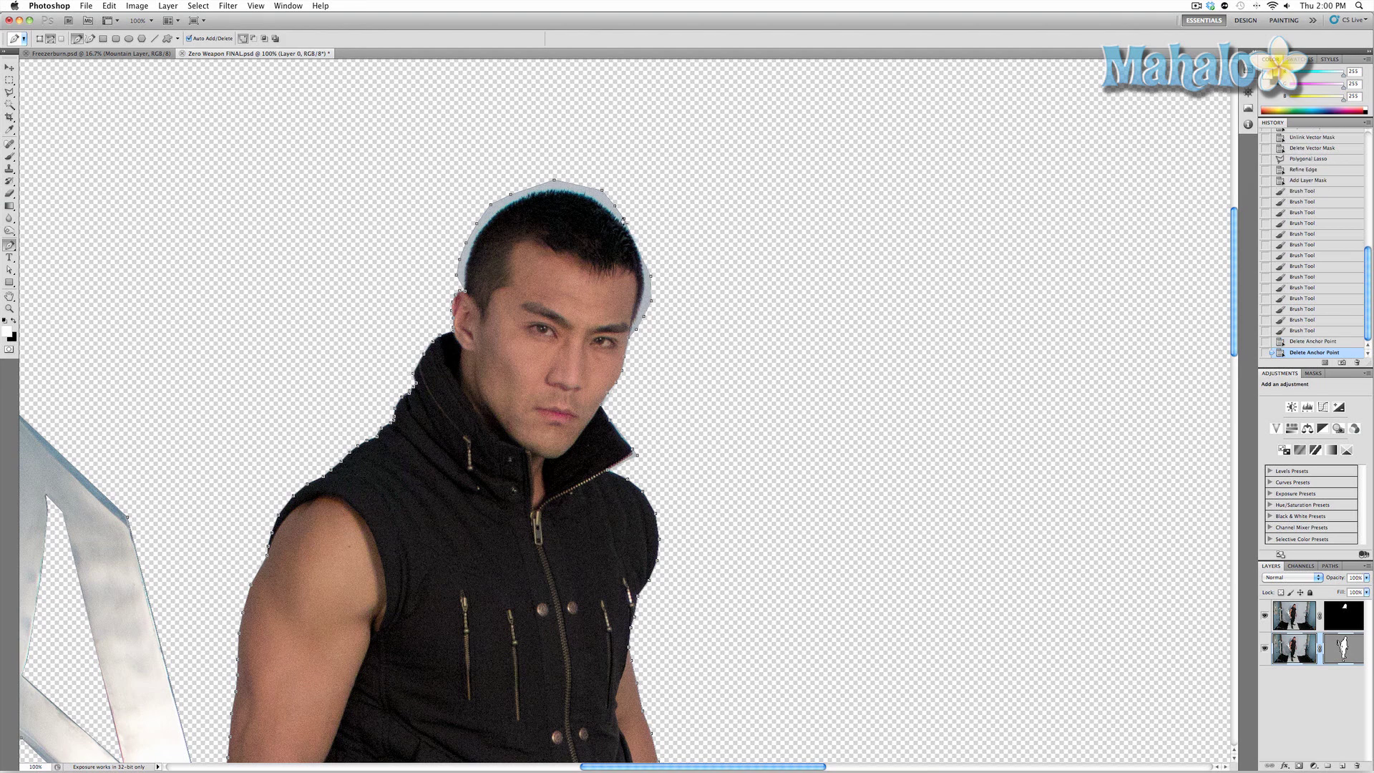
pyautogui.click(624, 221)
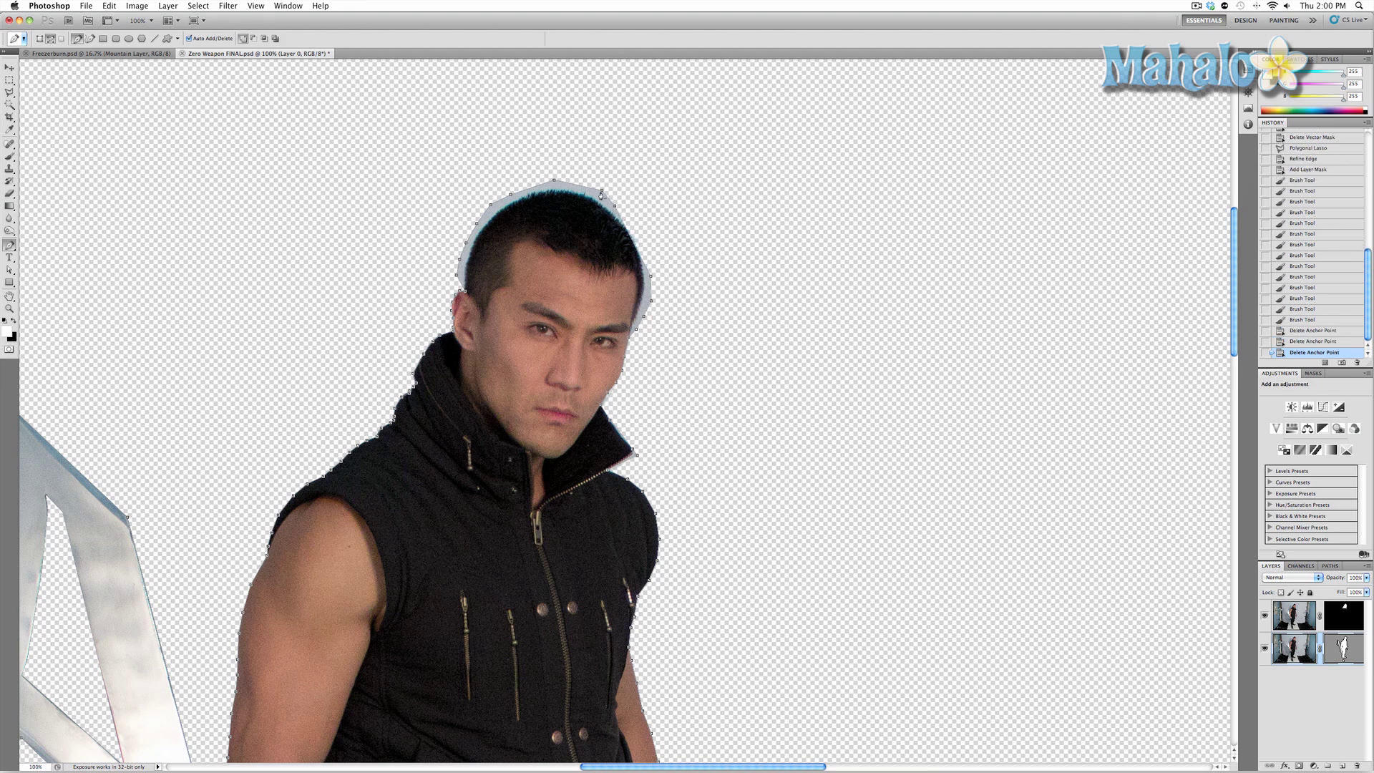
pyautogui.click(601, 192)
pyautogui.click(614, 206)
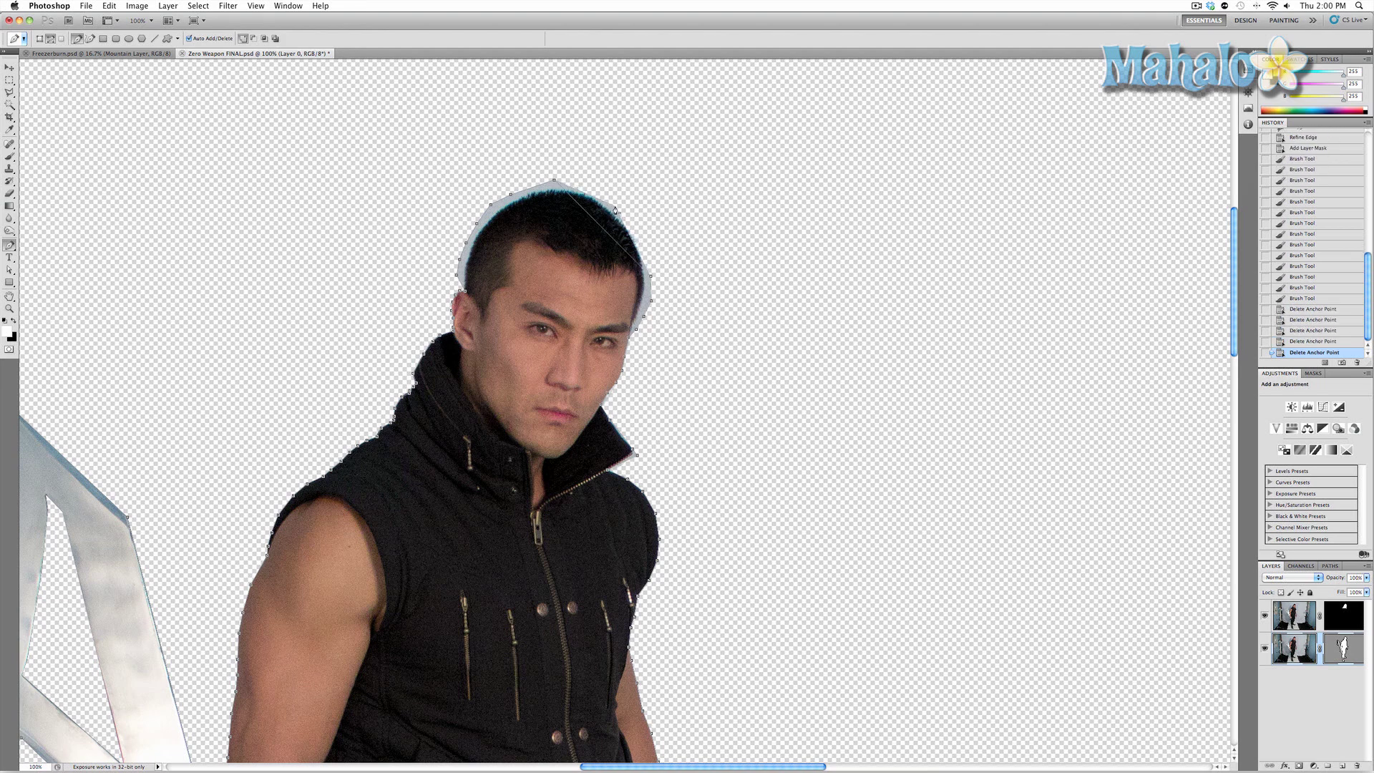
pyautogui.click(555, 183)
pyautogui.click(510, 195)
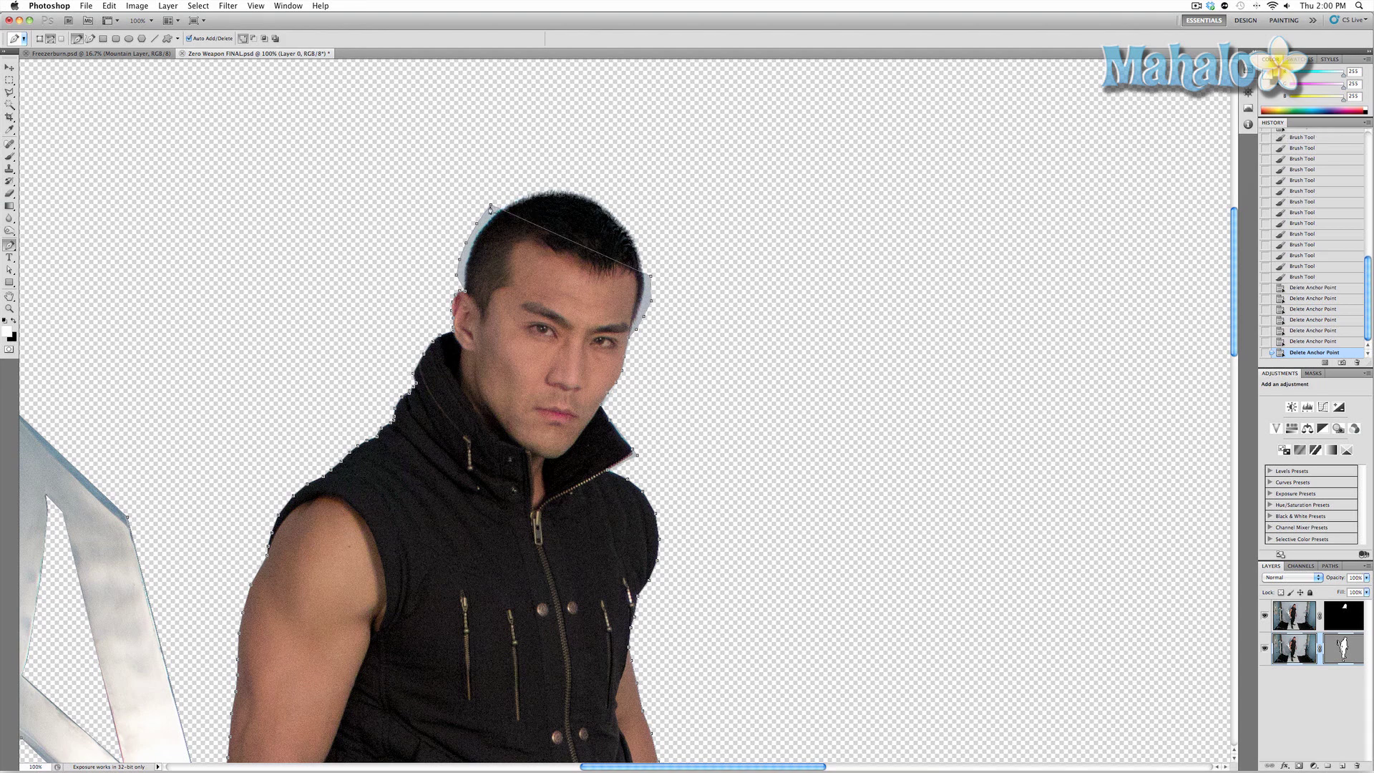
# Step: Delete the vector mask's anchor points from the back of the head down to the visible ear
pyautogui.click(491, 207)
pyautogui.click(476, 225)
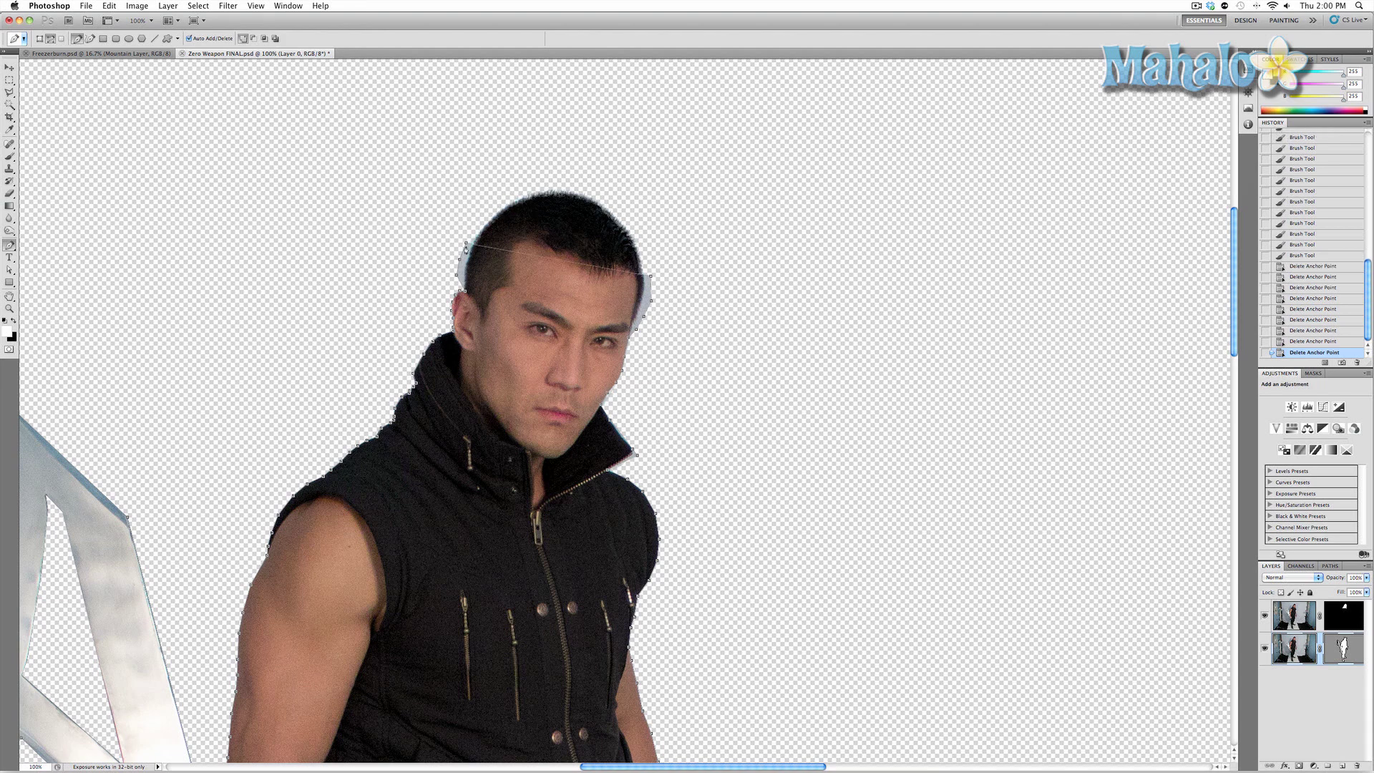
pyautogui.click(465, 246)
pyautogui.click(459, 261)
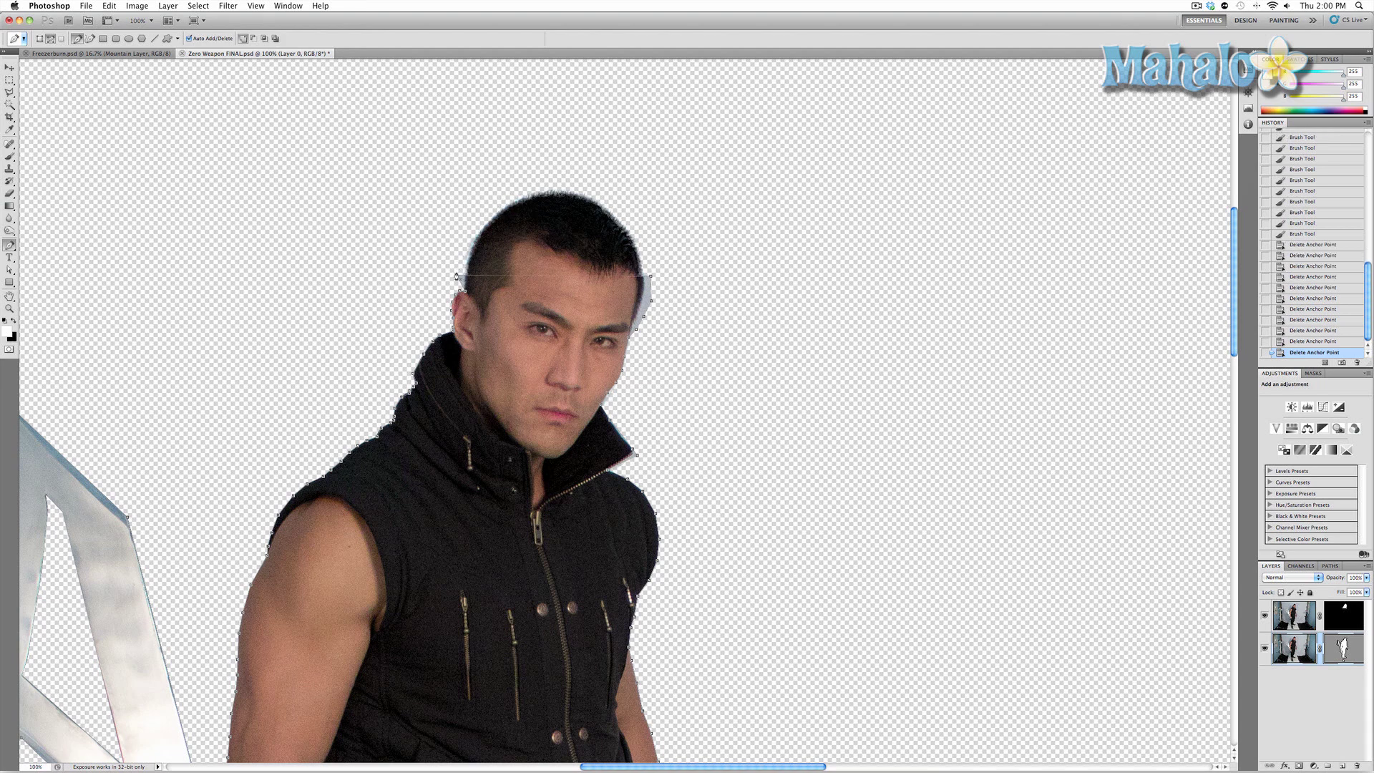
pyautogui.click(456, 278)
pyautogui.click(462, 293)
pyautogui.click(457, 292)
pyautogui.click(452, 306)
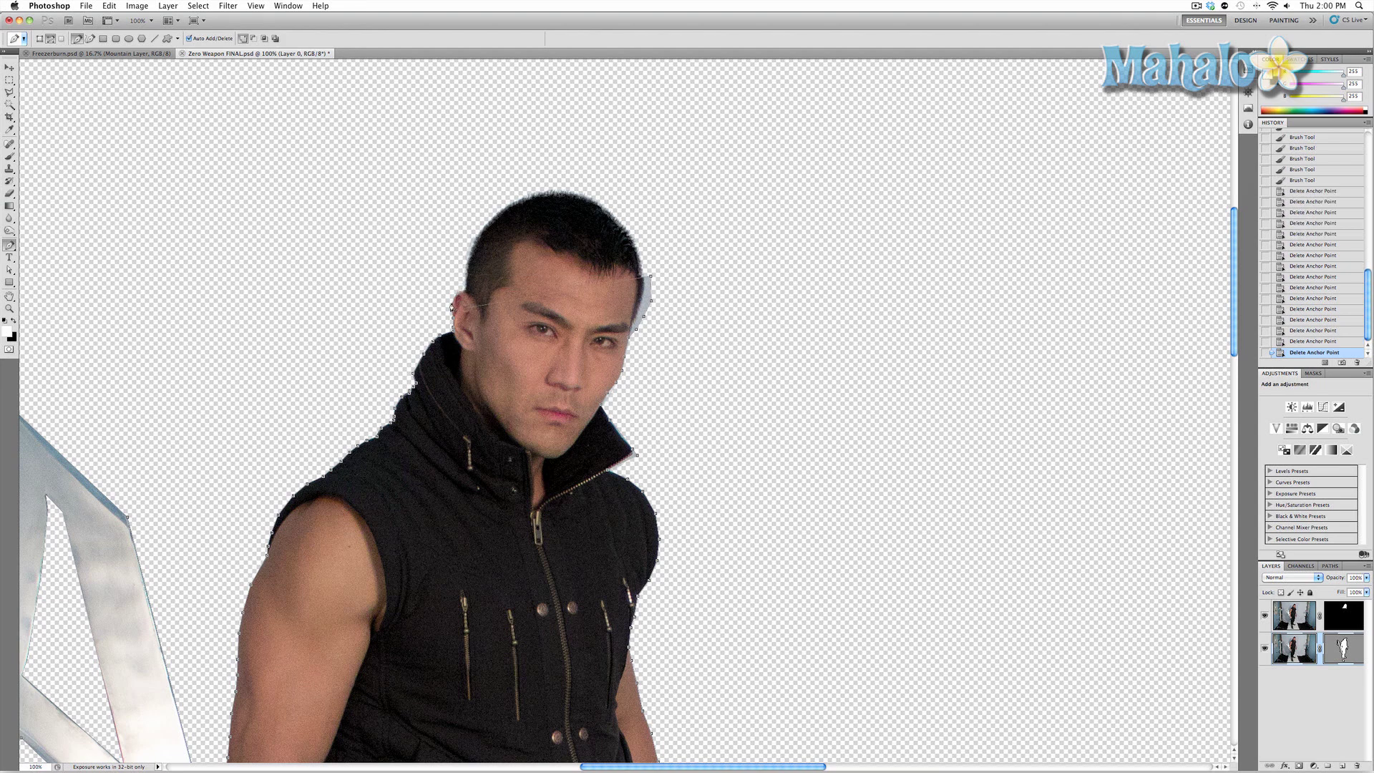
pyautogui.click(451, 313)
# Step: Select the vector mask's remaining anchor points around the head and collar and cut them from the path
pyautogui.press('a')
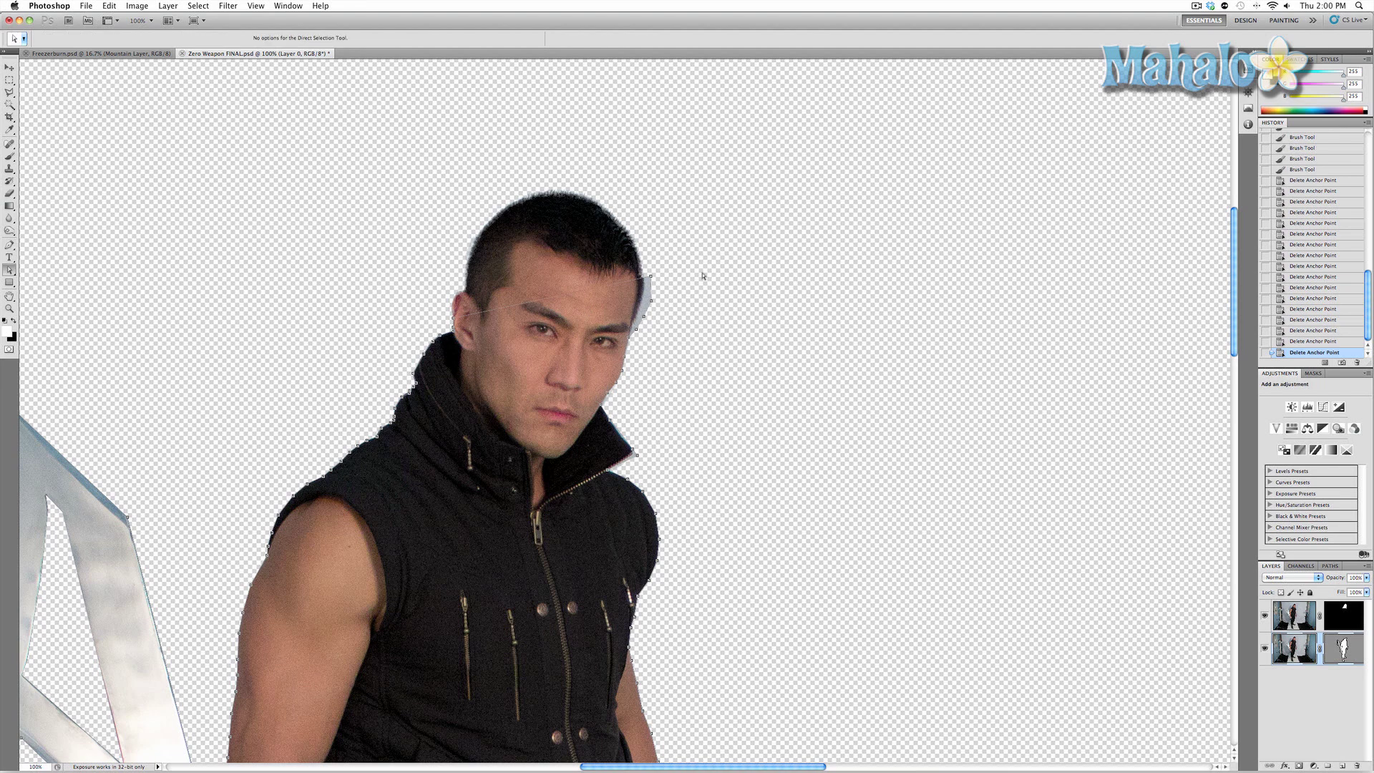
pyautogui.moveTo(508, 460); pyautogui.dragTo(355, 458)
pyautogui.scroll(1, 372, 456)
pyautogui.press('super+x')
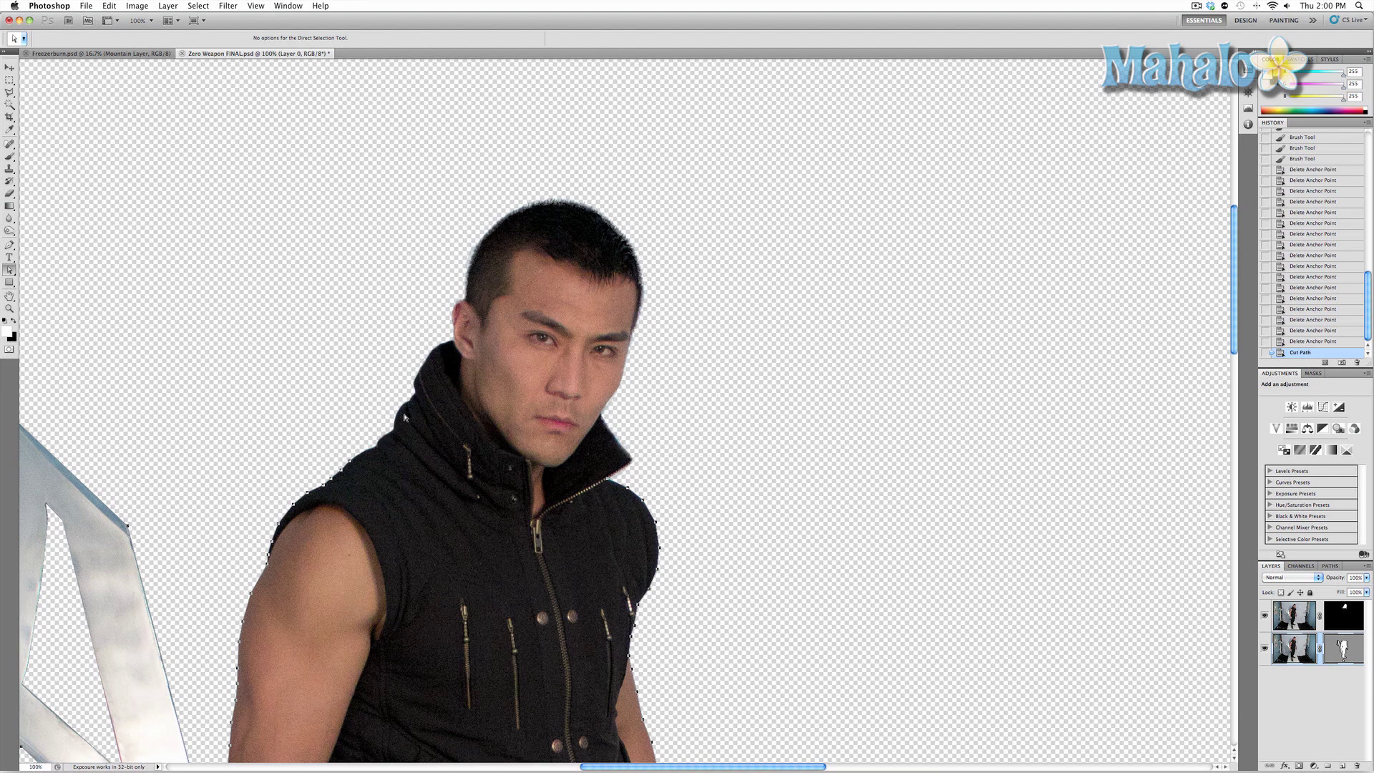
pyautogui.scroll(-4, 436, 406)
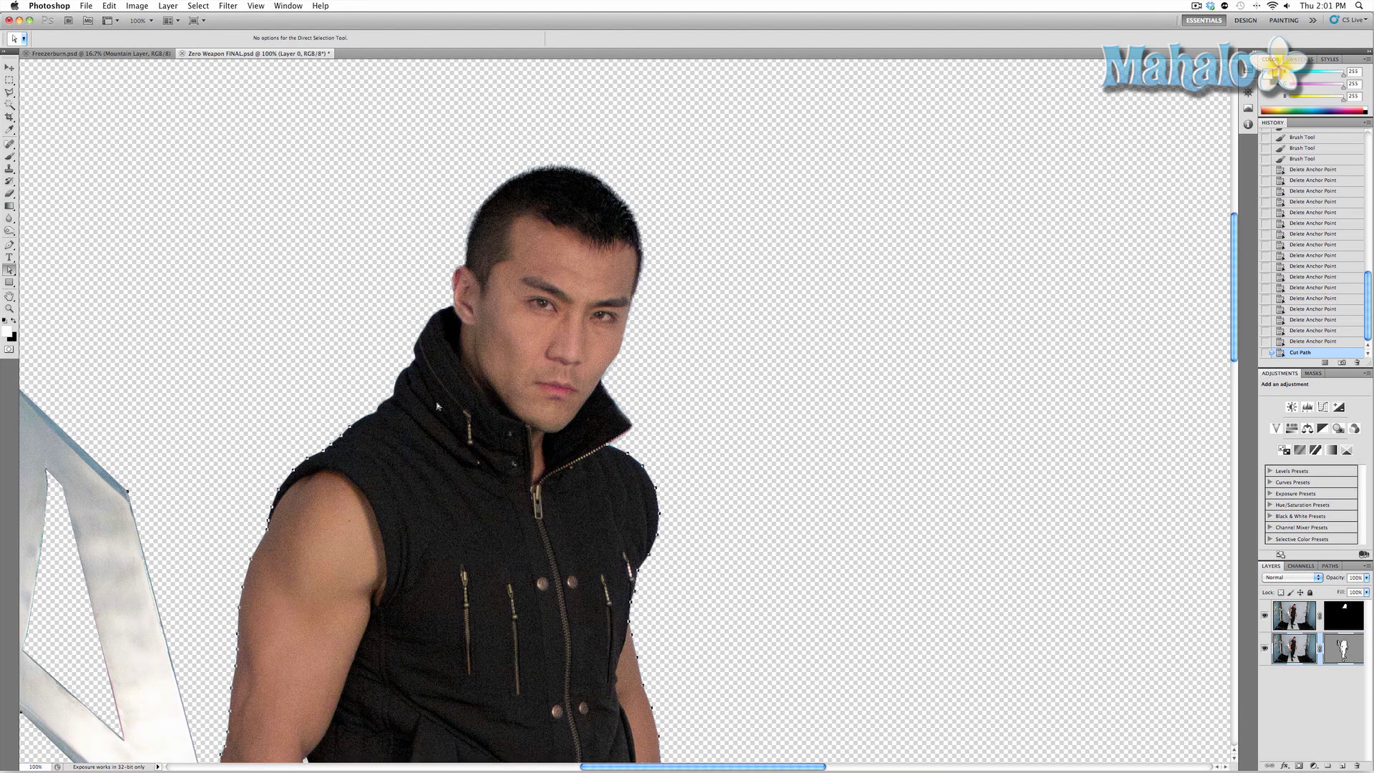